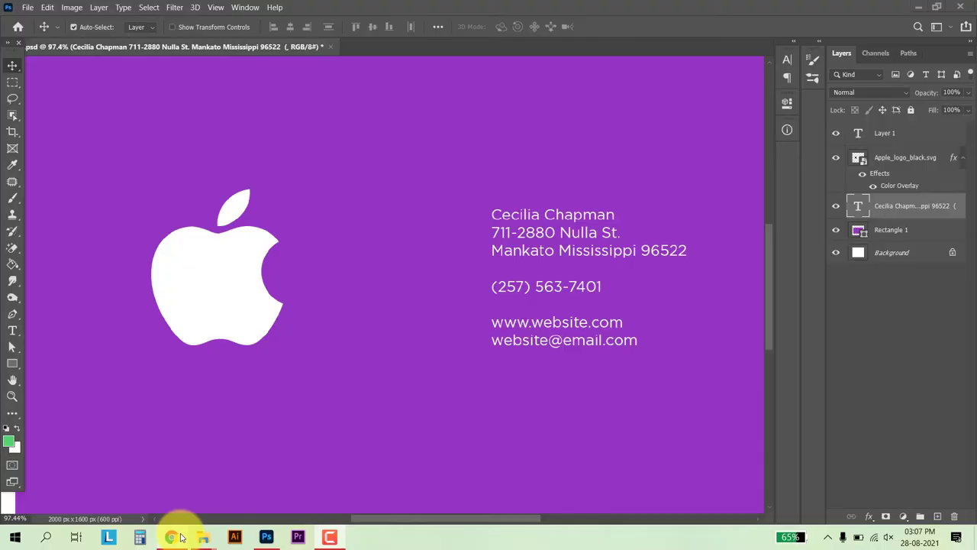
# Download the Font Awesome Free 5.15.4 desktop zip from the Getting Started page.
pyautogui.click(178, 537)
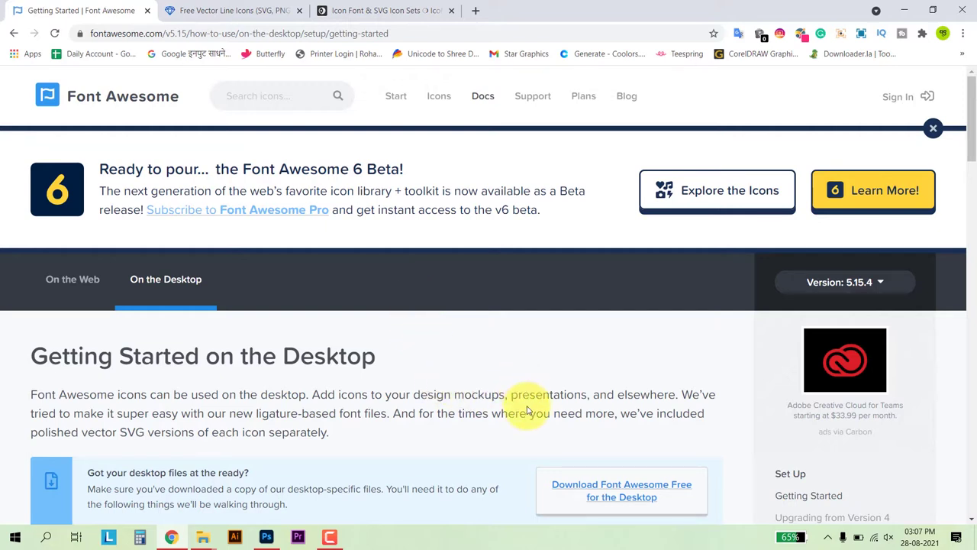
pyautogui.click(139, 35)
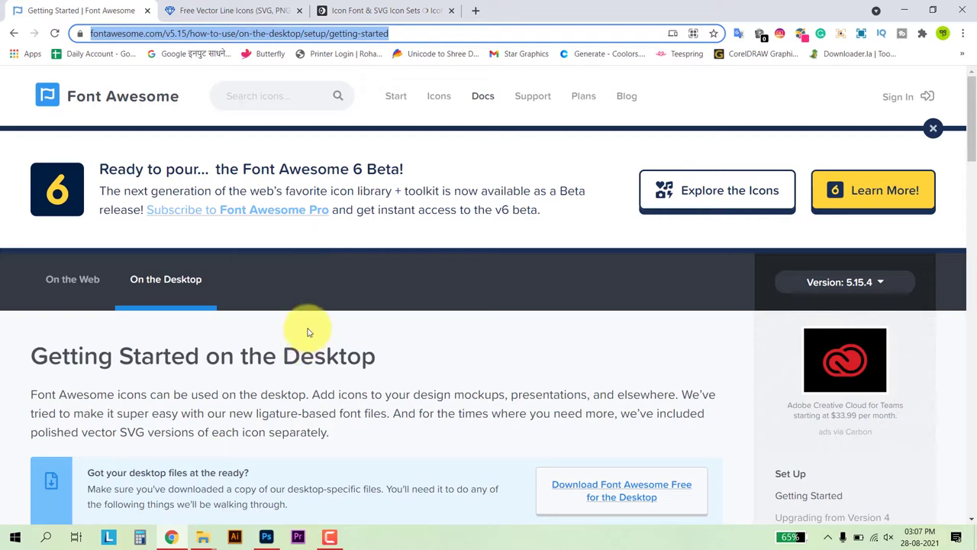
pyautogui.scroll(-3, 359, 393)
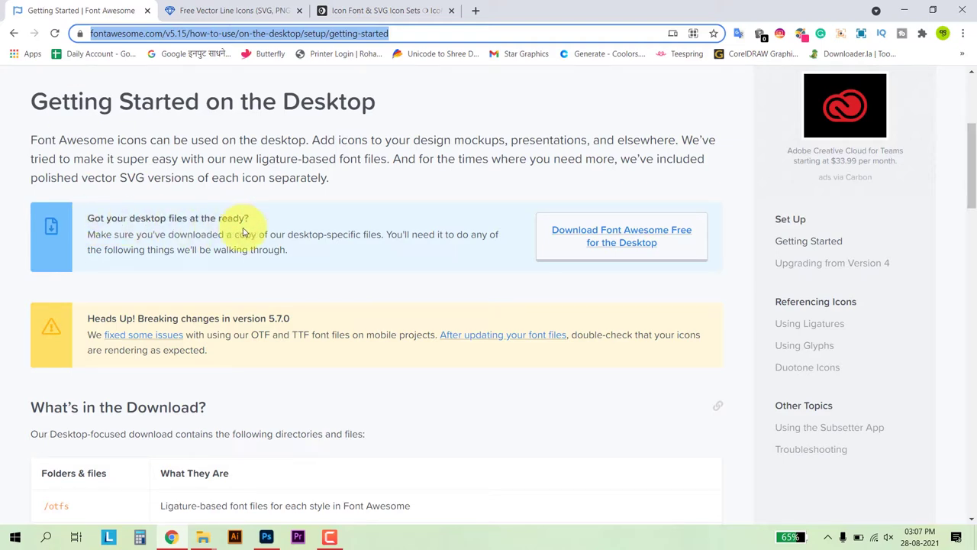
pyautogui.click(618, 237)
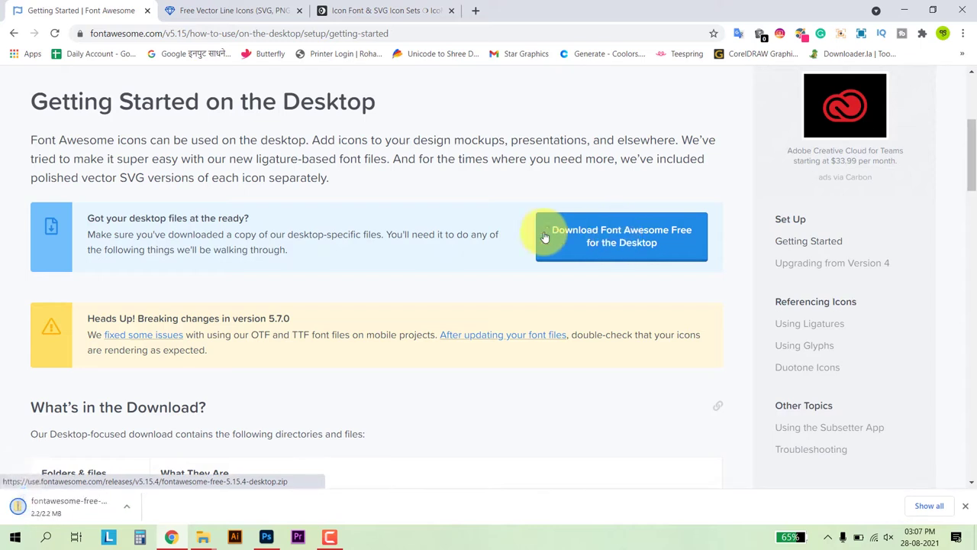
pyautogui.click(136, 507)
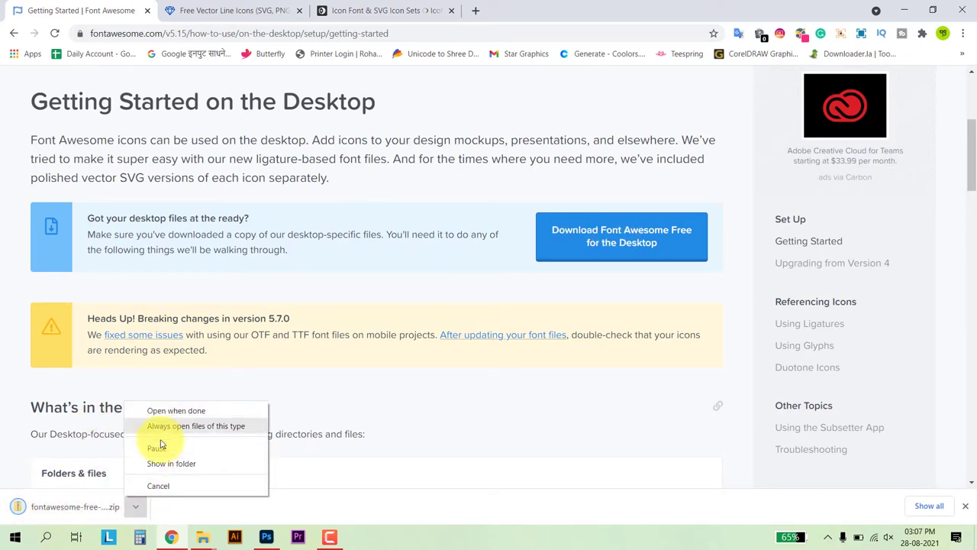
# Extract fontawesome-free-5.15.4-desktop.zip into its own Downloads folder and close the extra window.
pyautogui.click(162, 464)
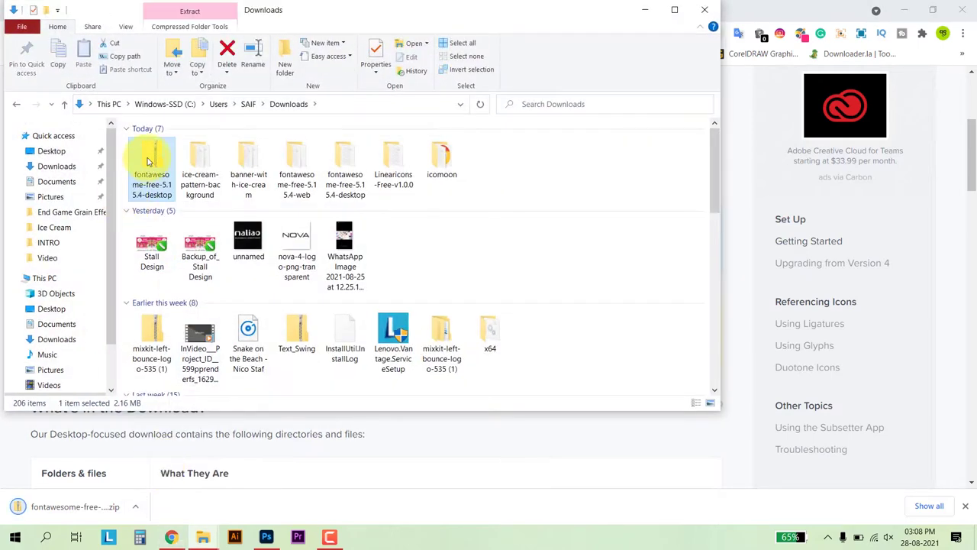
pyautogui.rightClick(148, 158)
pyautogui.moveTo(191, 243)
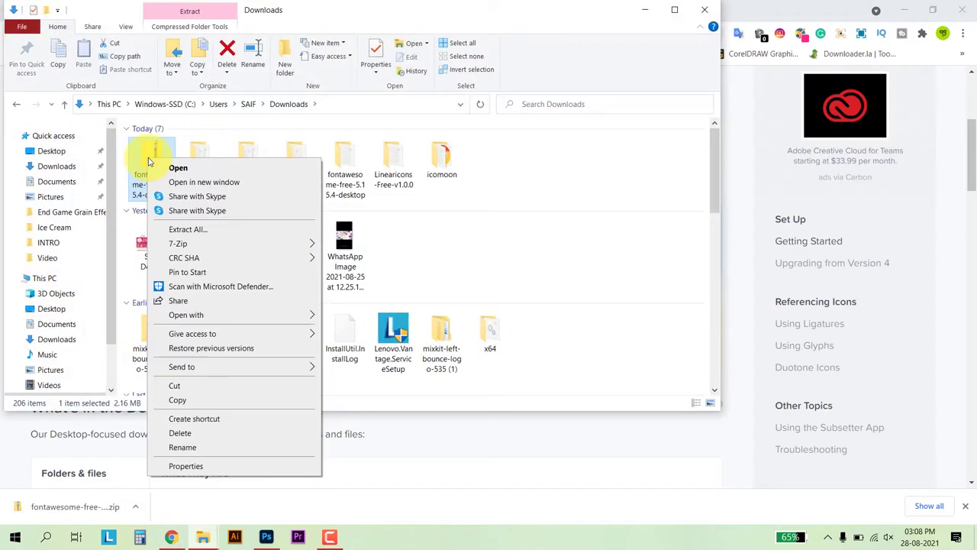
pyautogui.click(191, 230)
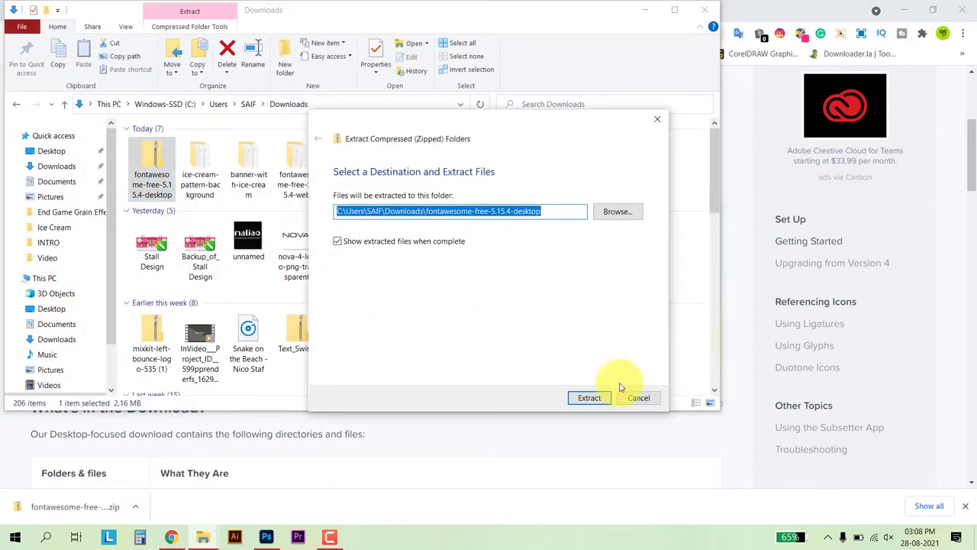
pyautogui.click(602, 398)
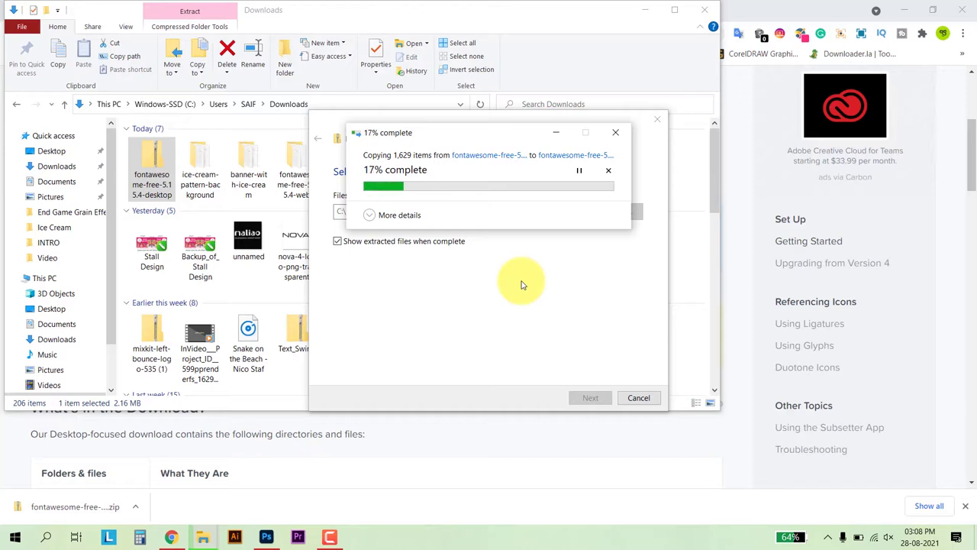
pyautogui.click(609, 171)
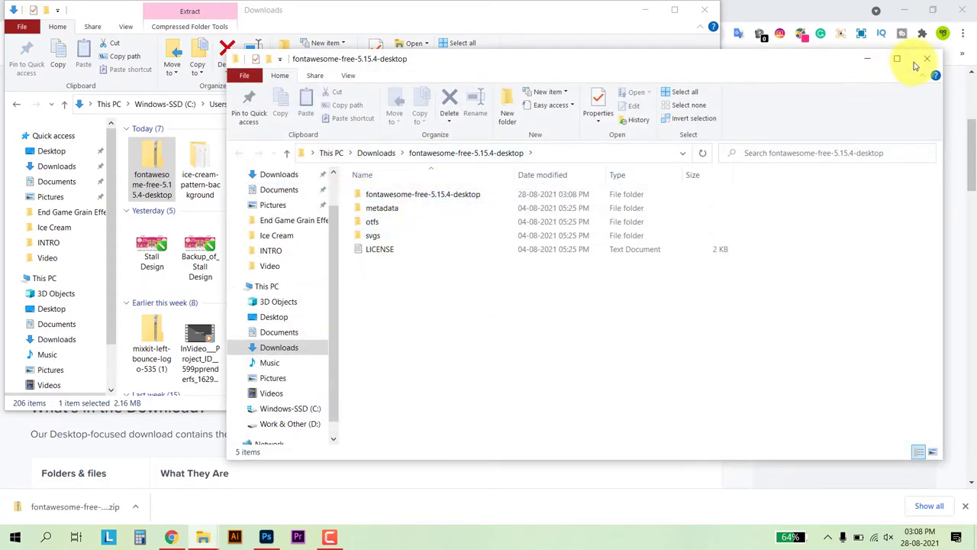
pyautogui.click(927, 58)
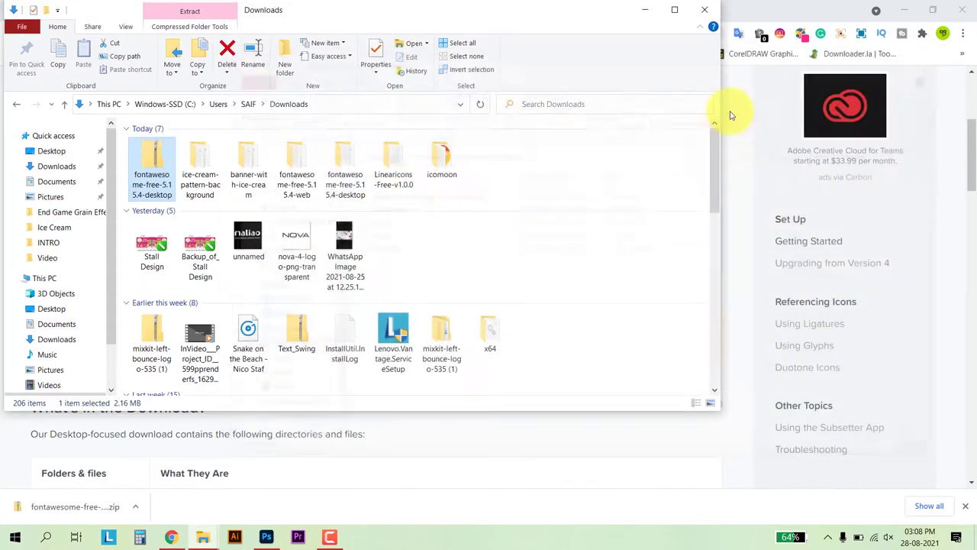
# Open the otfs folder inside the extracted fontawesome-free-5.15.4-desktop package.
pyautogui.doubleClick(359, 188)
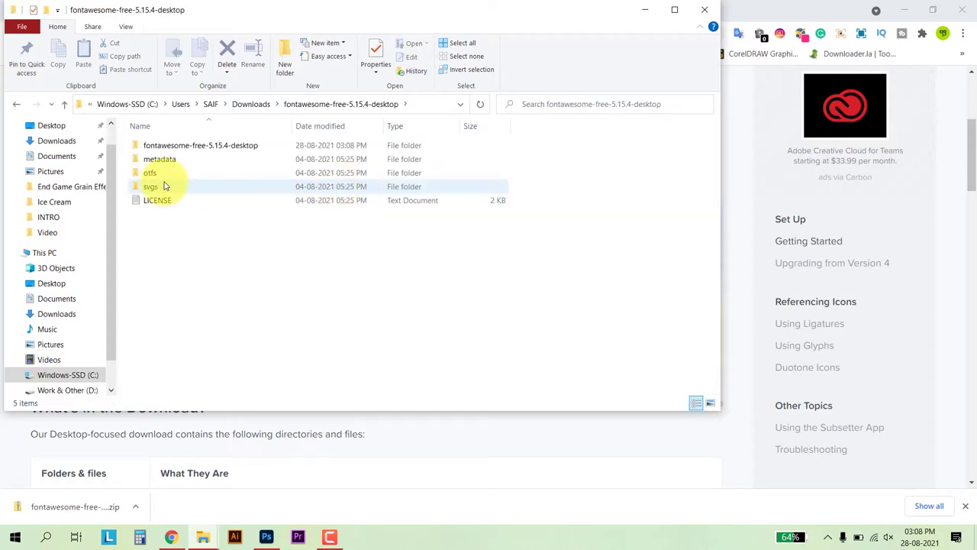
pyautogui.doubleClick(177, 149)
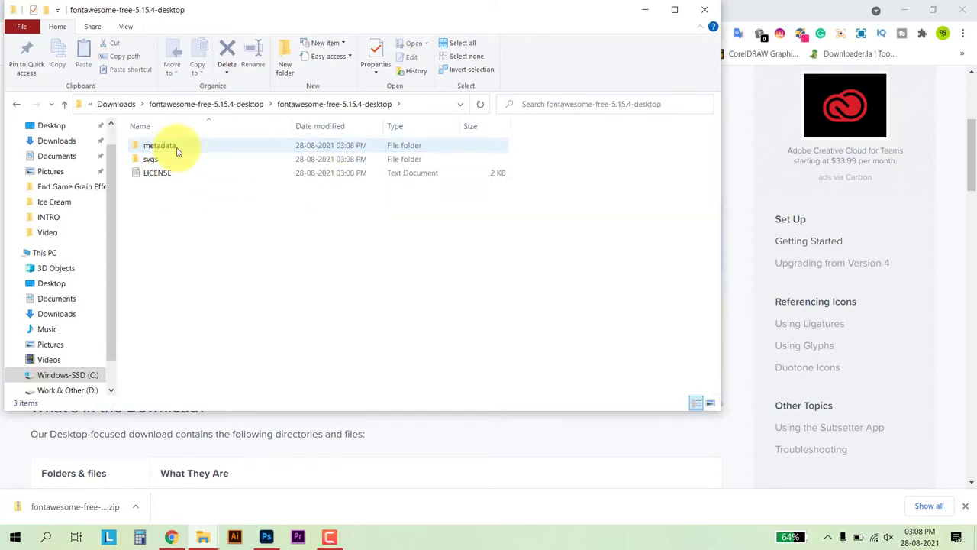
pyautogui.click(64, 104)
pyautogui.doubleClick(152, 173)
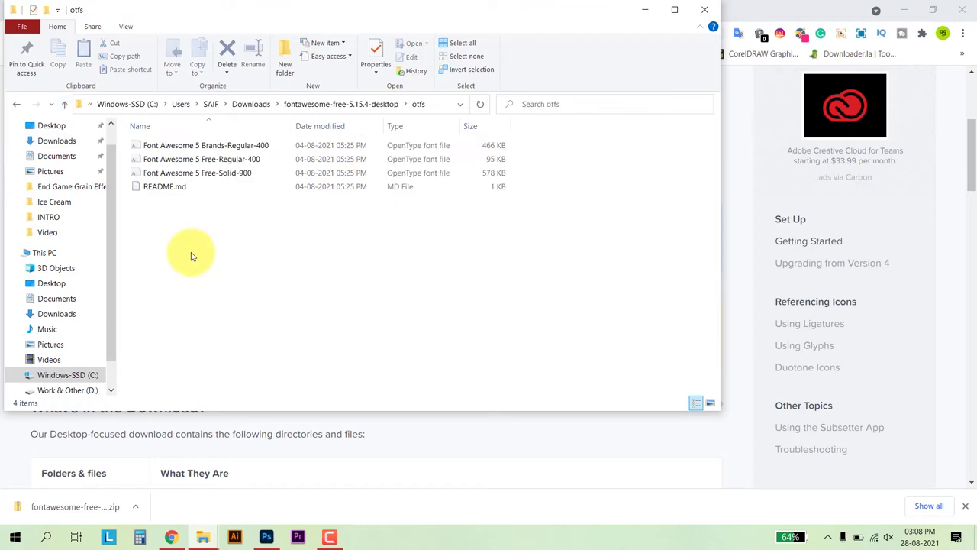
# Install all three Font Awesome 5 .otf fonts and close File Explorer.
pyautogui.click(205, 145)
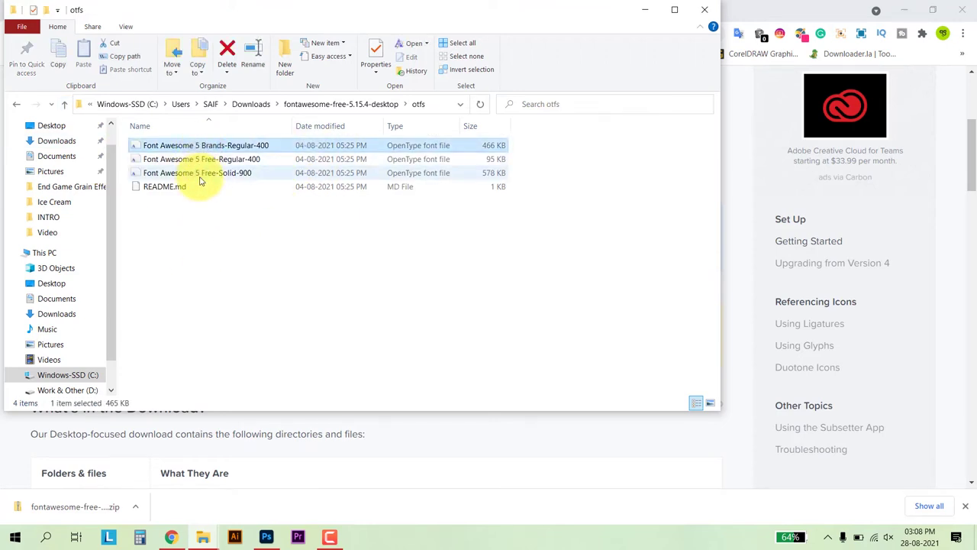
pyautogui.click(200, 173)
pyautogui.keyDown('shift'); pyautogui.click(214, 149); pyautogui.keyUp('shift')
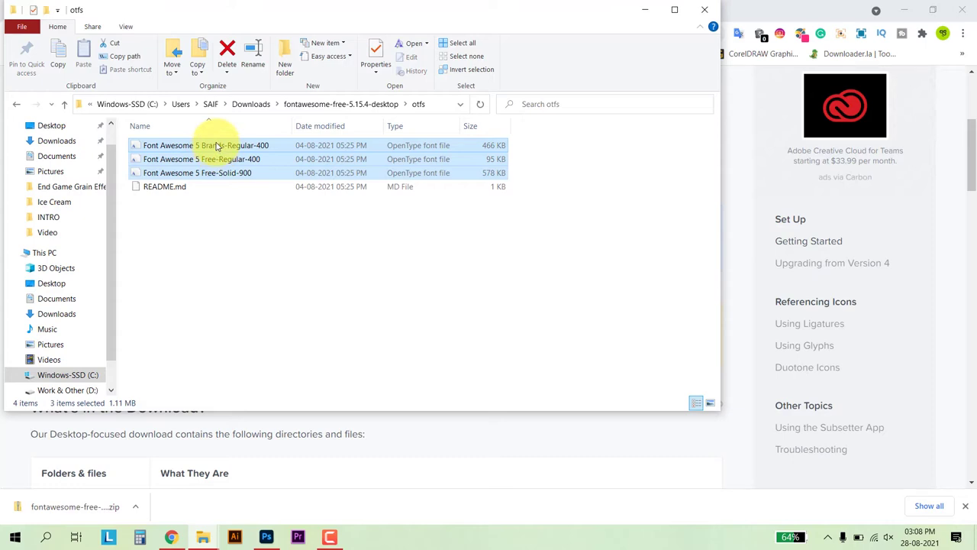
pyautogui.rightClick(217, 147)
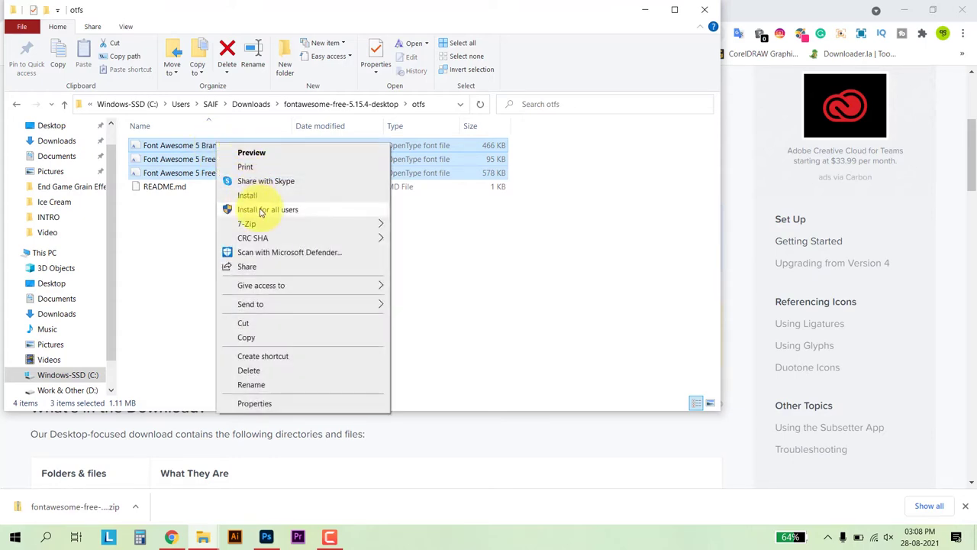
pyautogui.click(249, 196)
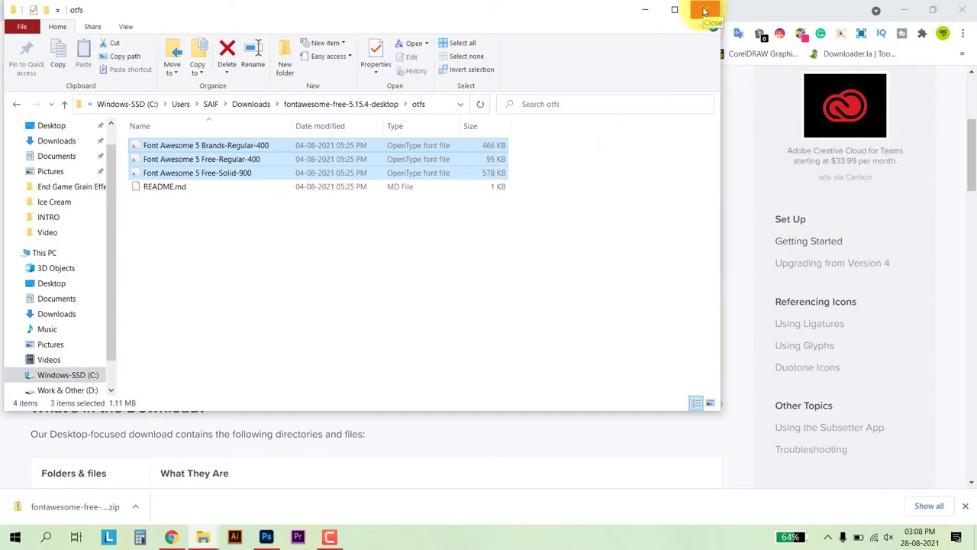
pyautogui.click(704, 11)
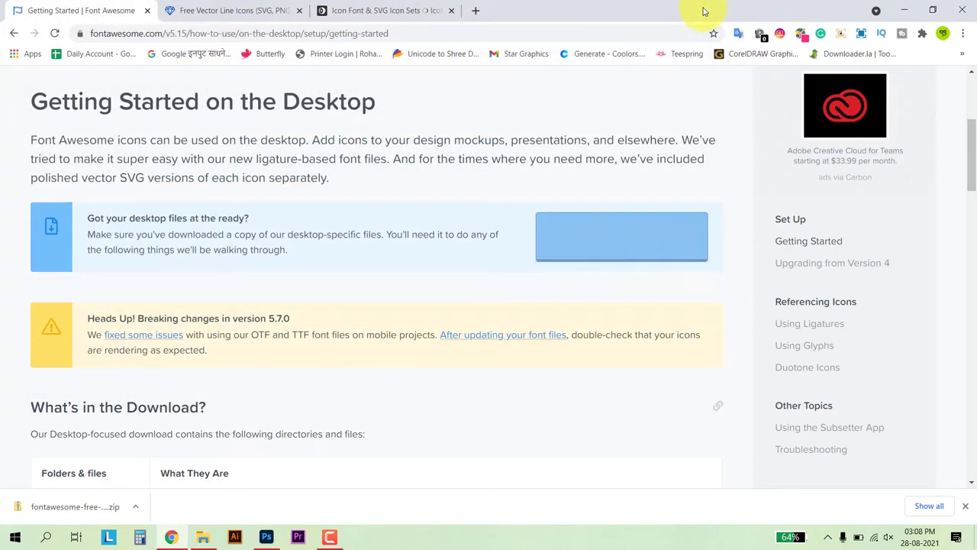
# Alt-drag a copy of the contact-details text layer leftward and clear the copy's text.
pyautogui.click(277, 535)
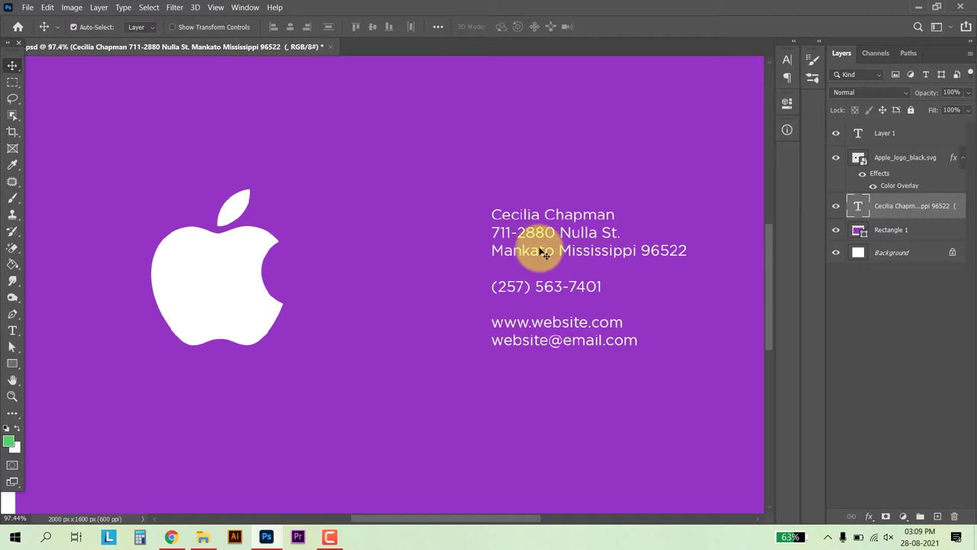
pyautogui.press('z')
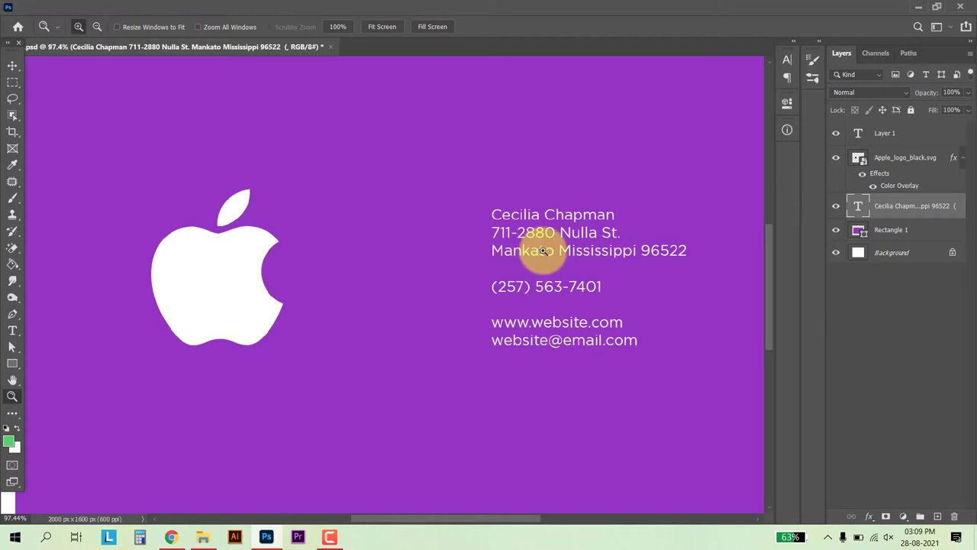
pyautogui.click(12, 65)
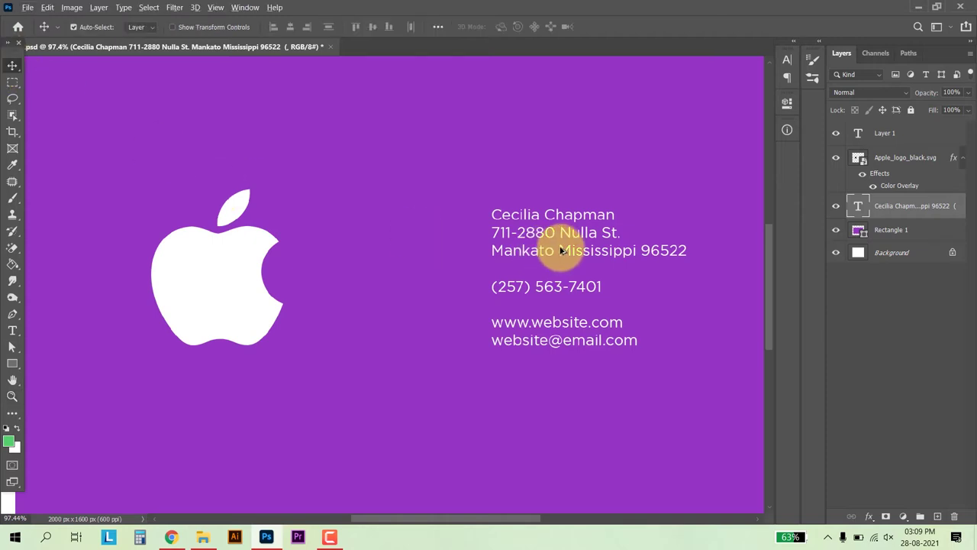
pyautogui.moveTo(561, 251); pyautogui.dragTo(472, 251)
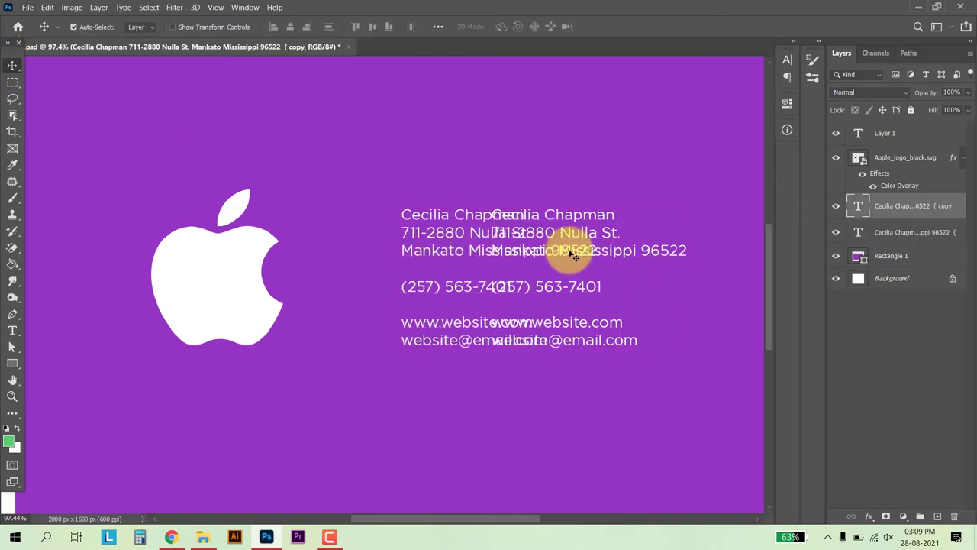
pyautogui.click(860, 205)
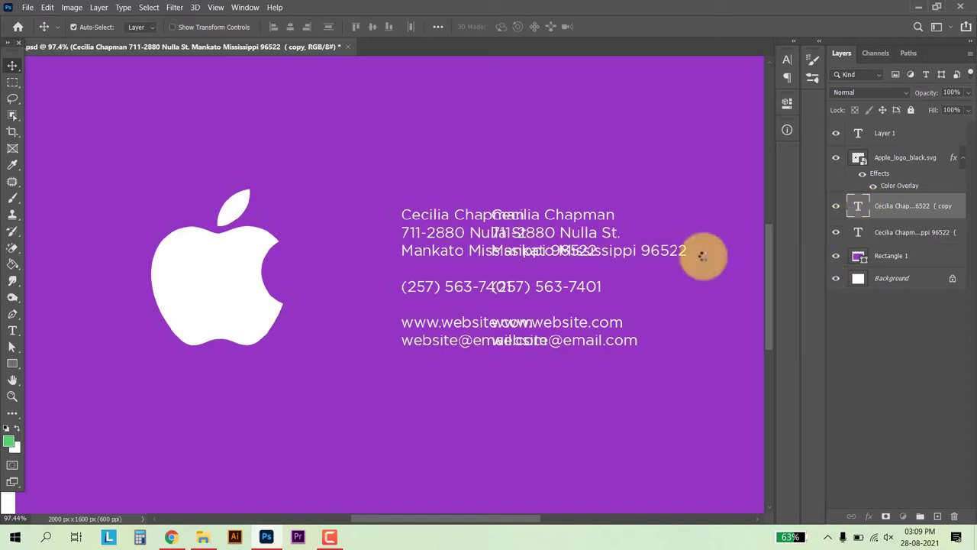
pyautogui.doubleClick(505, 234)
pyautogui.press('BackSpace')
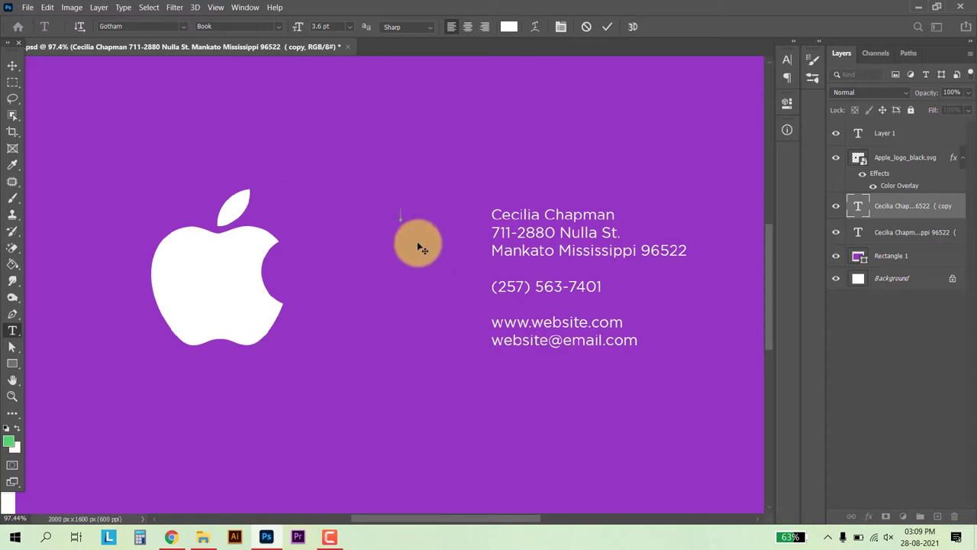
# Load fontawesome.com/cheatsheet and scroll through the icon listing.
pyautogui.click(171, 537)
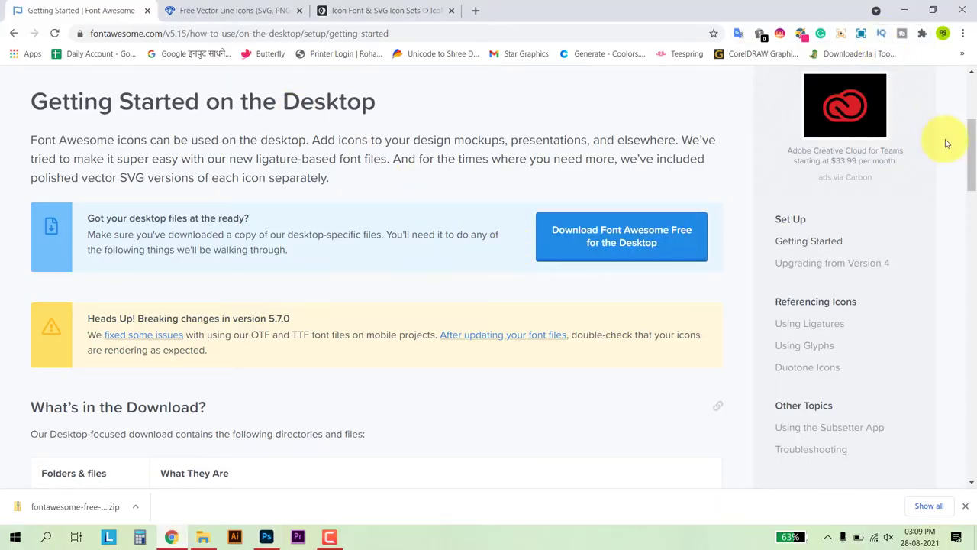
pyautogui.moveTo(972, 135); pyautogui.dragTo(969, 477)
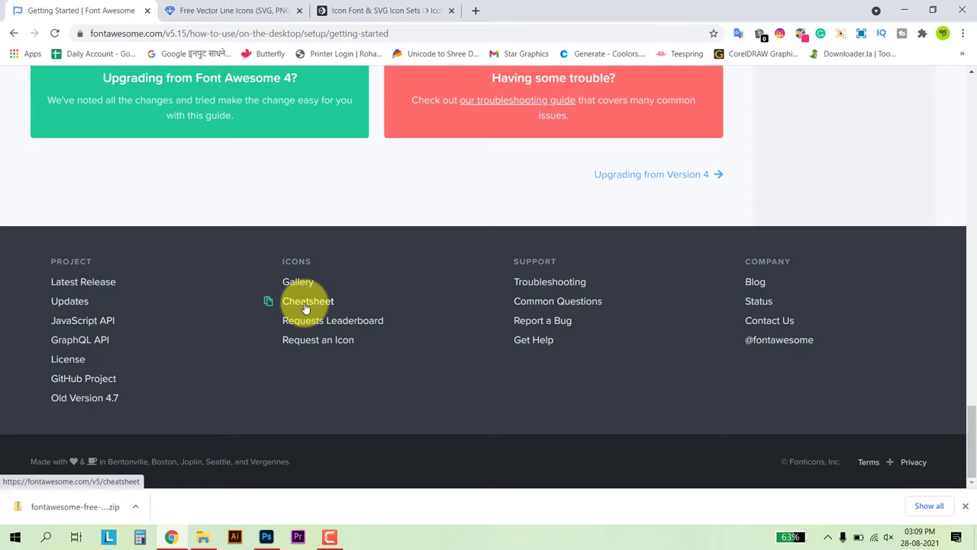
pyautogui.click(168, 32)
pyautogui.click(168, 34)
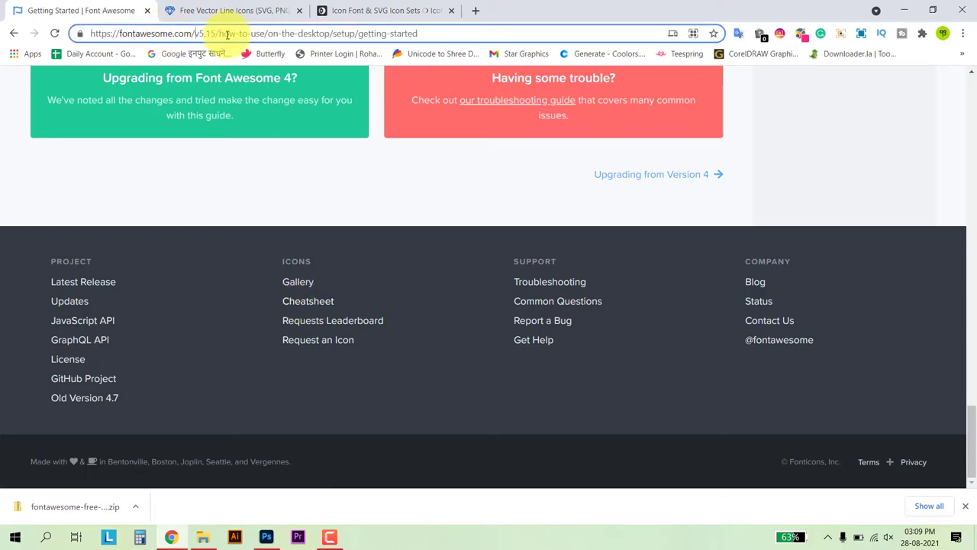
pyautogui.moveTo(197, 34); pyautogui.dragTo(446, 36)
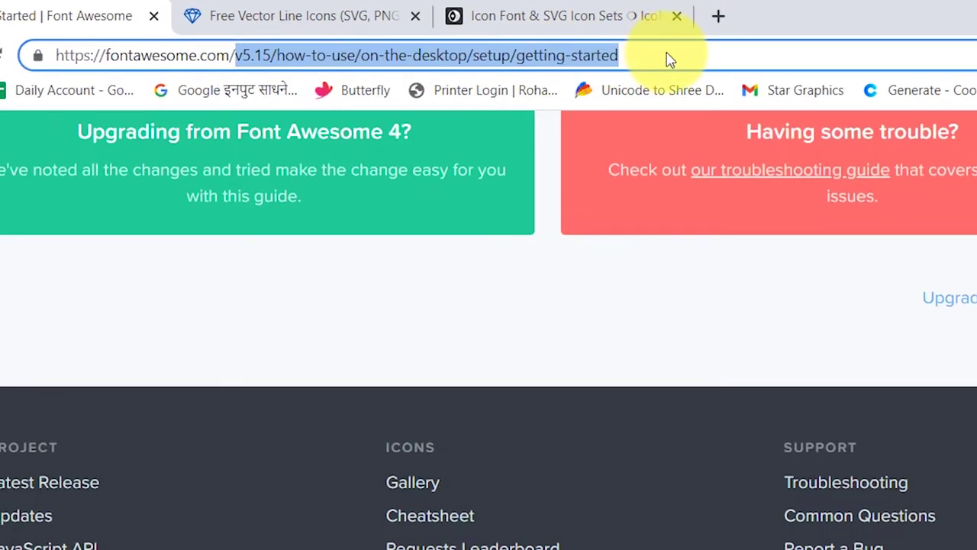
pyautogui.press('BackSpace')
pyautogui.write('chea')
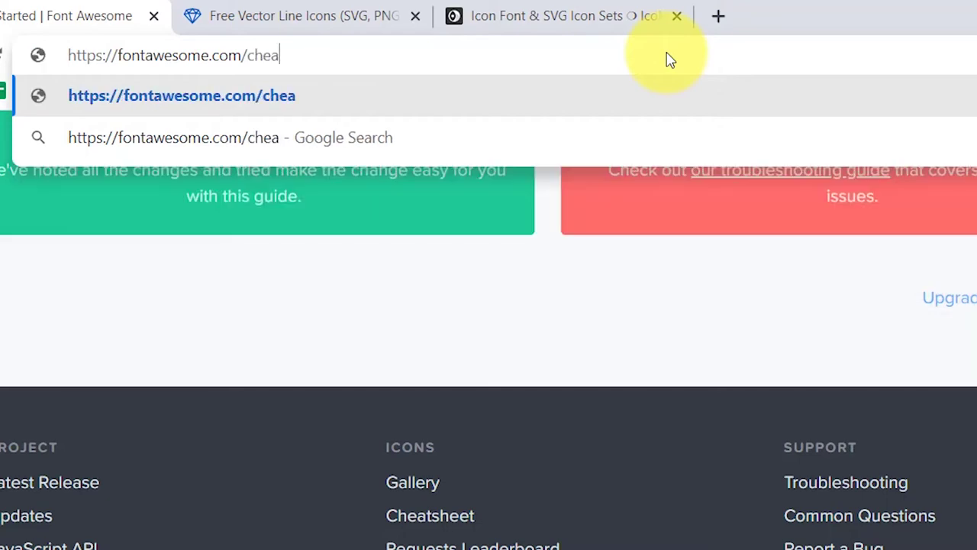
pyautogui.write('tsheet')
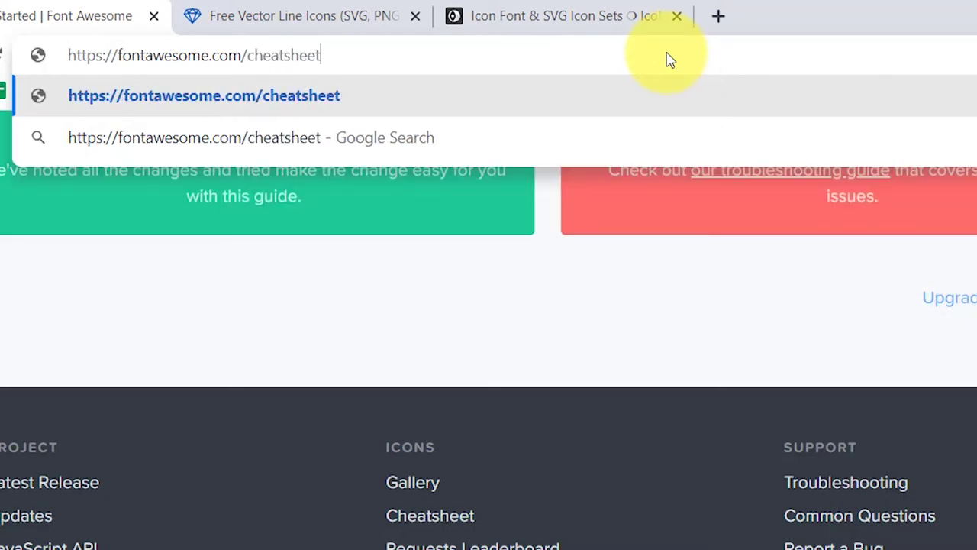
pyautogui.press('Return')
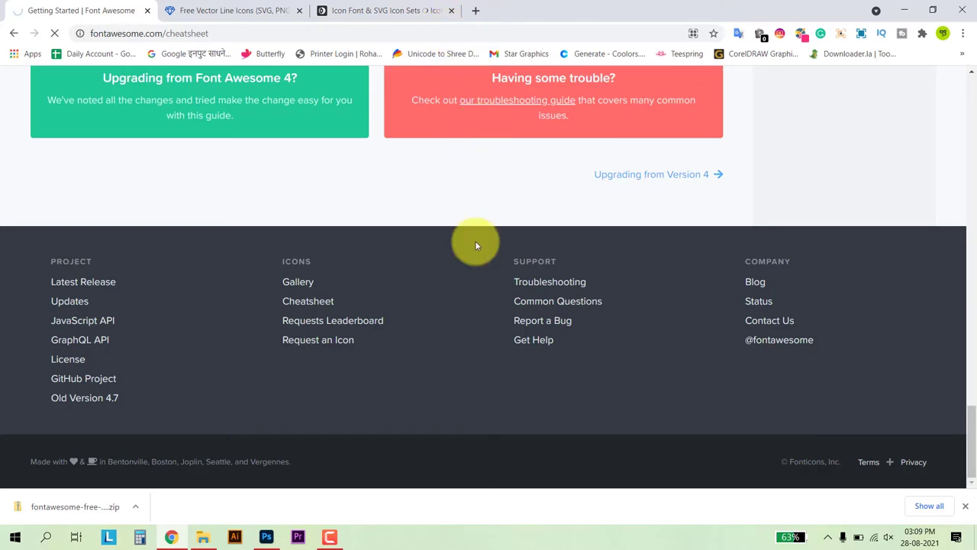
pyautogui.scroll(-1, 467, 368)
pyautogui.scroll(-5, 467, 368)
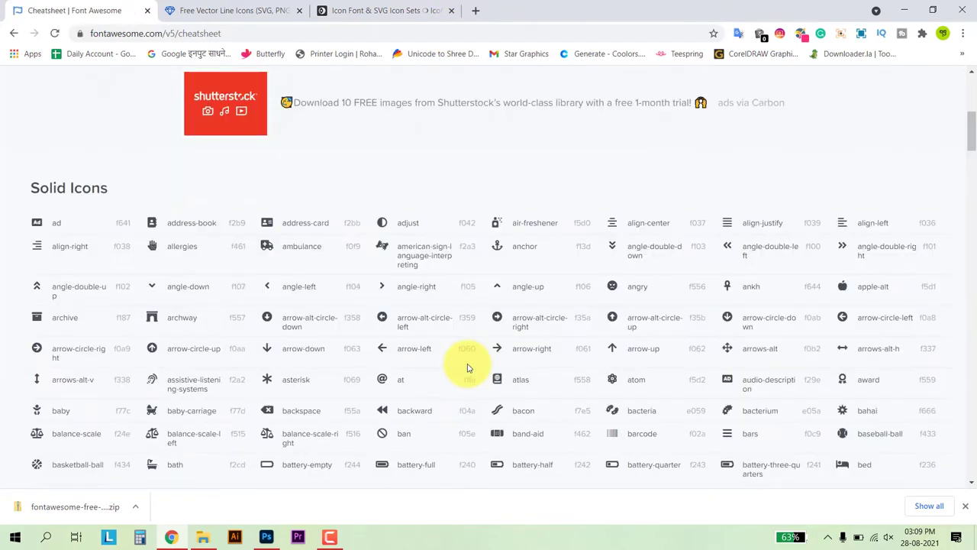
pyautogui.scroll(-5, 467, 368)
pyautogui.scroll(-3, 468, 368)
pyautogui.scroll(-2, 468, 368)
pyautogui.scroll(-2, 468, 367)
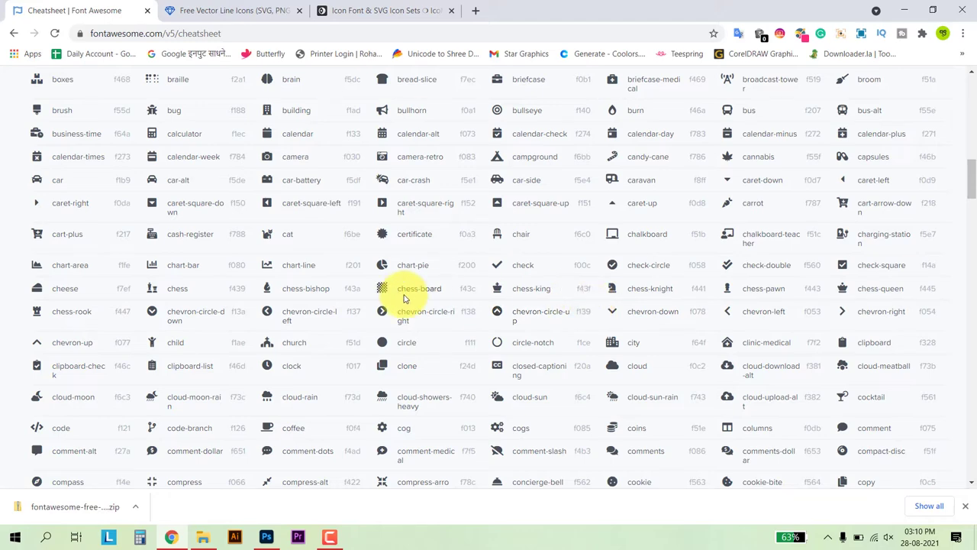
pyautogui.scroll(-2, 403, 293)
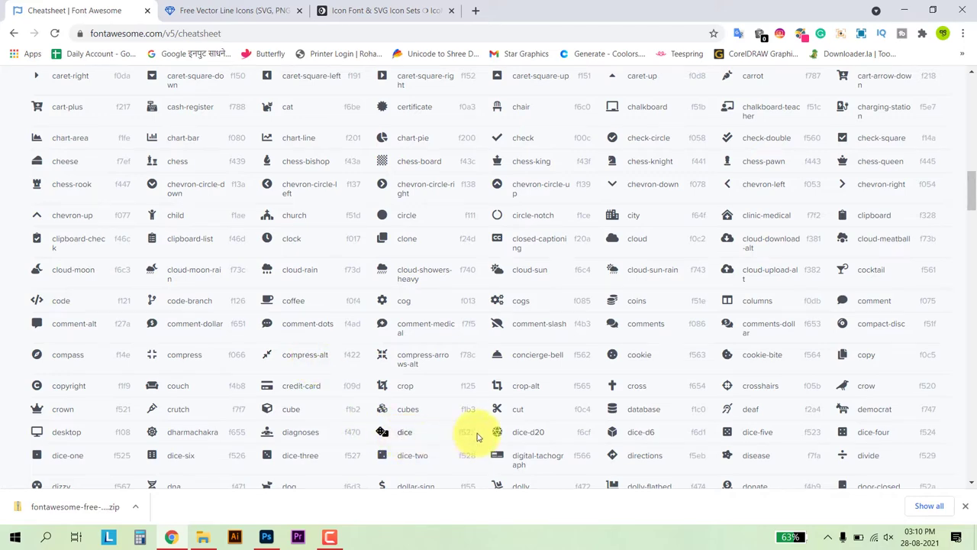
pyautogui.scroll(4, 478, 425)
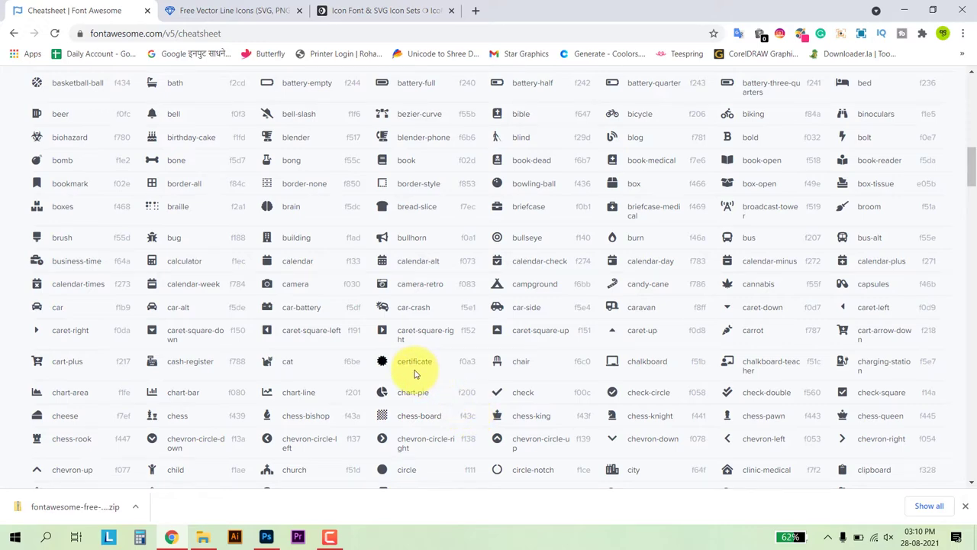
pyautogui.scroll(-4, 416, 374)
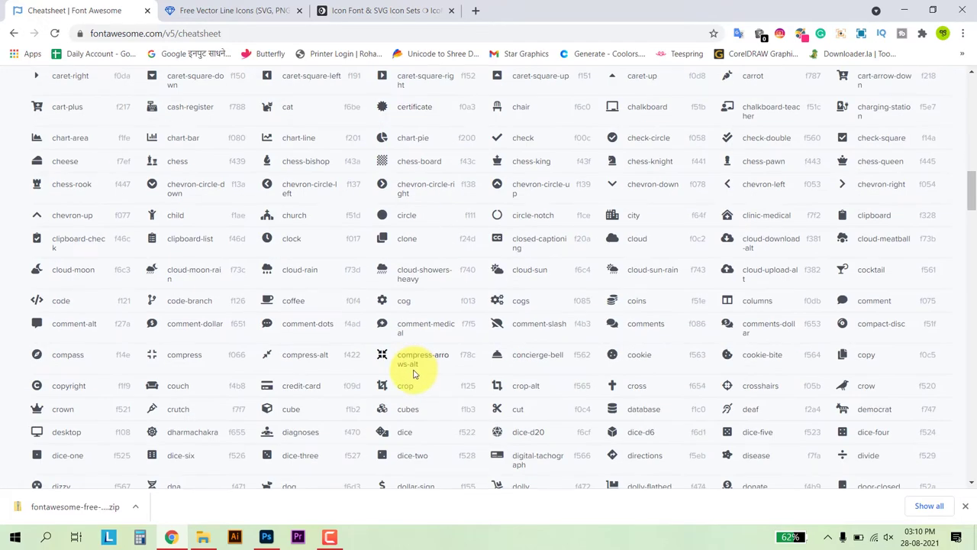
# Search the cheatsheet for 'phone' and copy the phone-alt glyph (f879).
pyautogui.hotkey('ctrl', 'f')
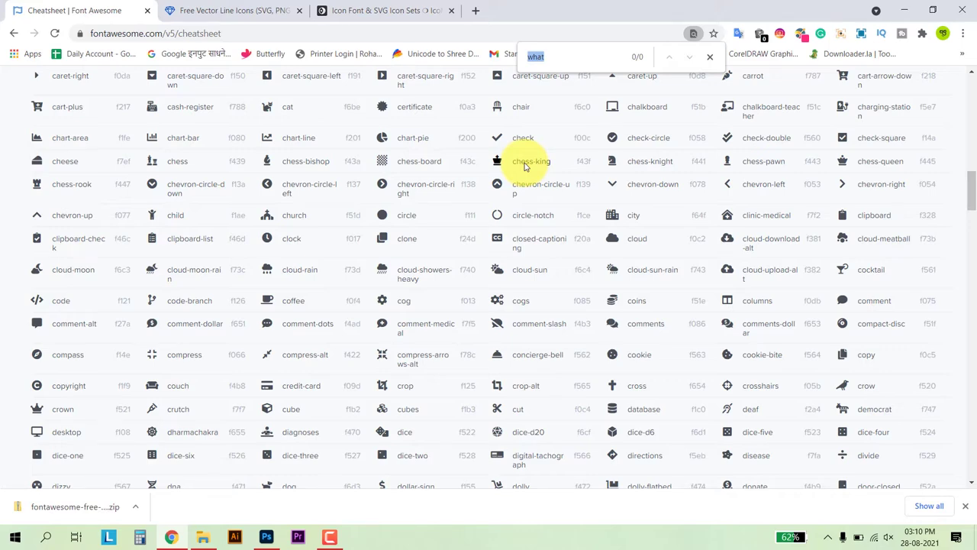
pyautogui.write('phone')
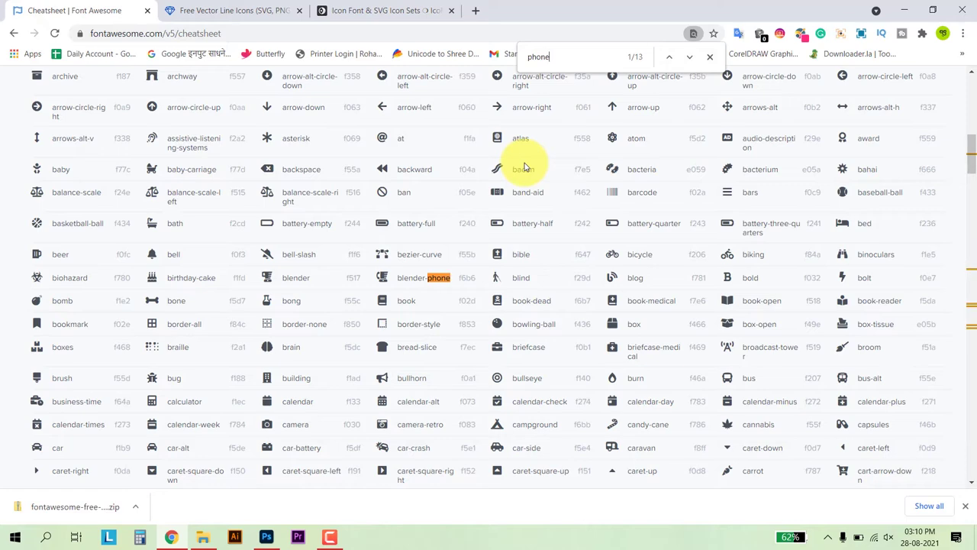
pyautogui.press('Return')
pyautogui.click(689, 57)
pyautogui.click(690, 57)
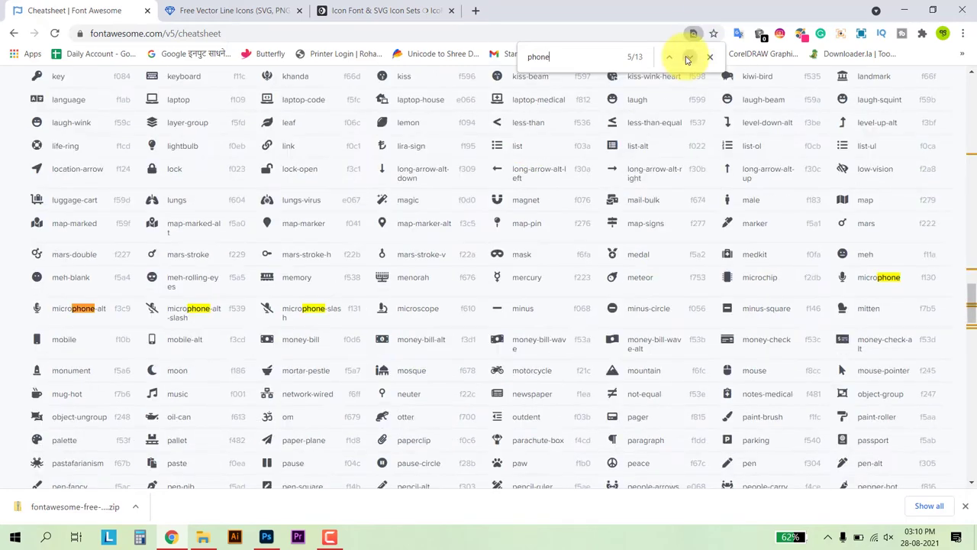
pyautogui.click(689, 57)
pyautogui.click(690, 56)
pyautogui.click(690, 56)
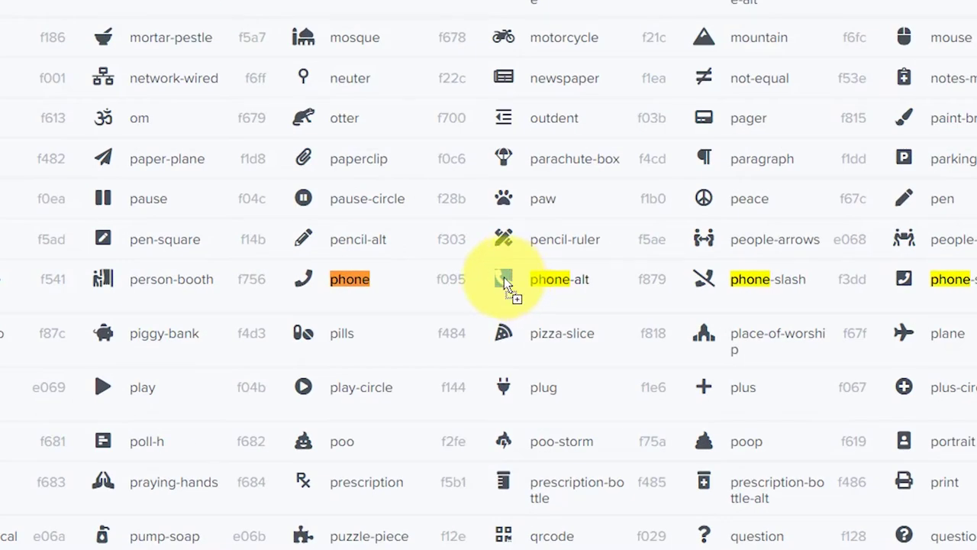
pyautogui.rightClick(504, 278)
pyautogui.click(540, 300)
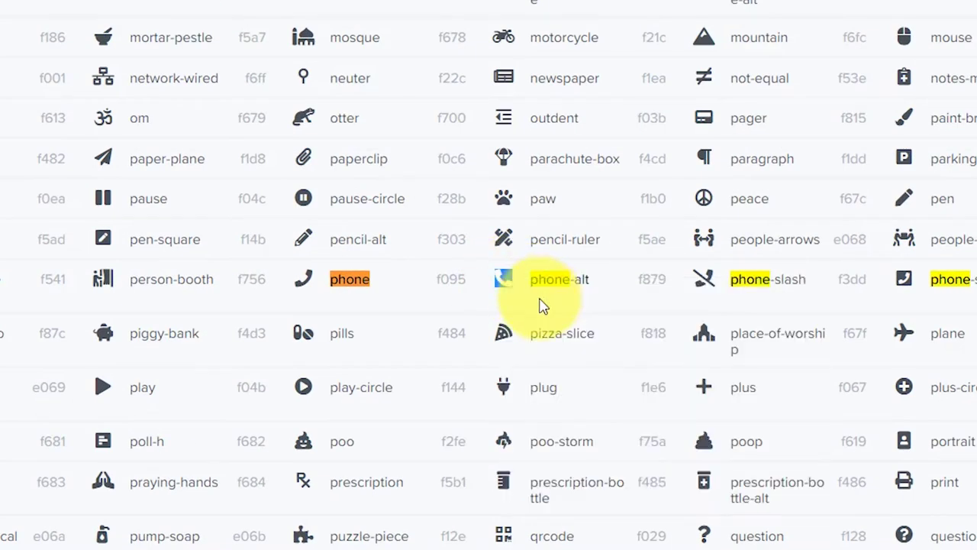
# Paste the phone-alt glyph into the empty text layer in Font Awesome 5 Free Solid.
pyautogui.click(267, 537)
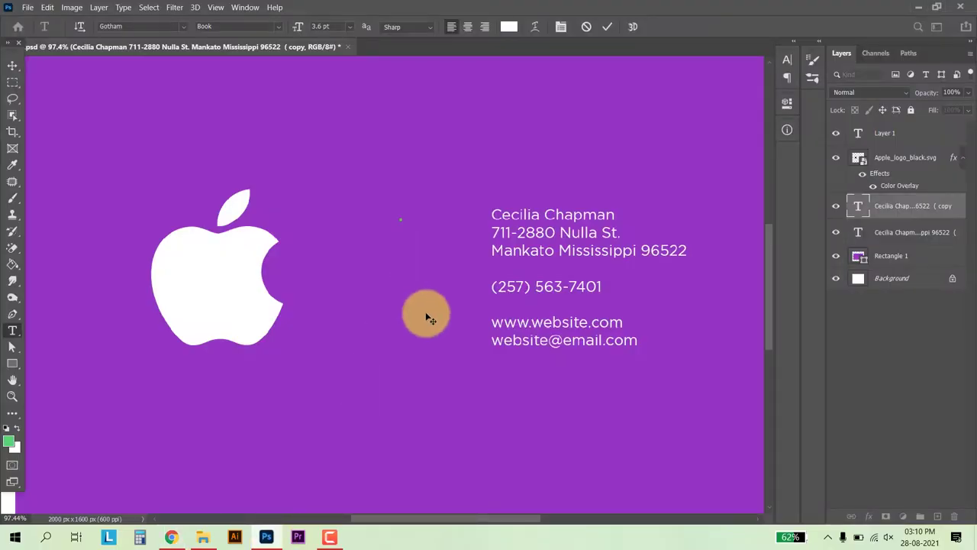
pyautogui.rightClick(401, 221)
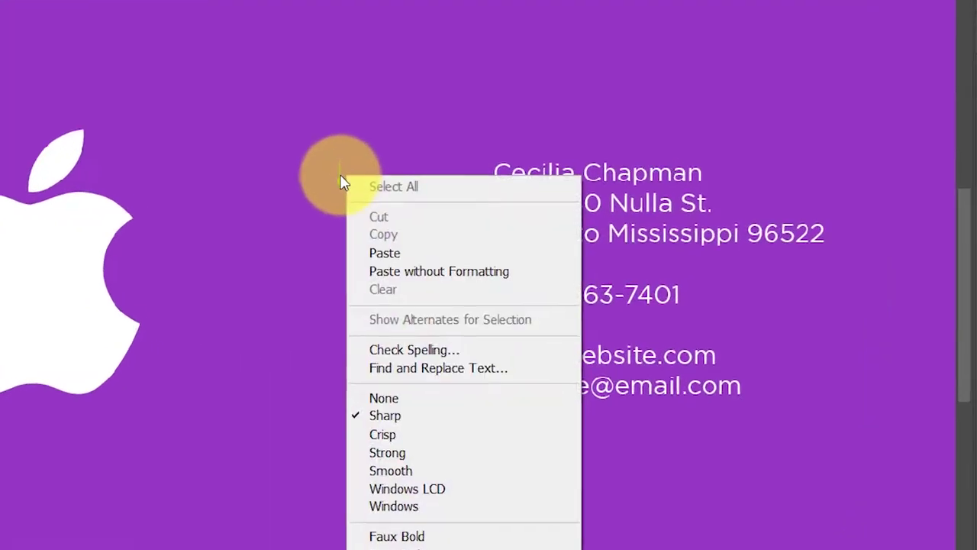
pyautogui.click(385, 253)
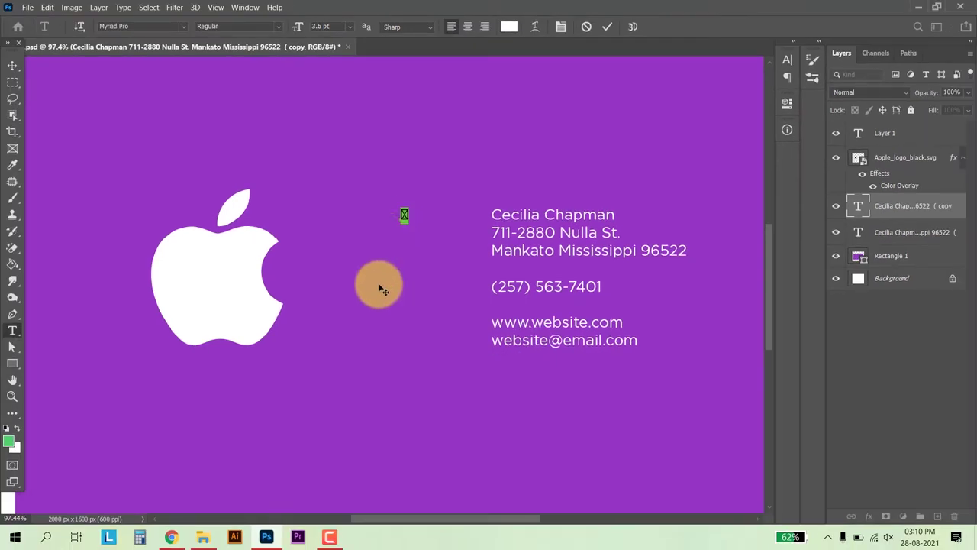
pyautogui.click(156, 27)
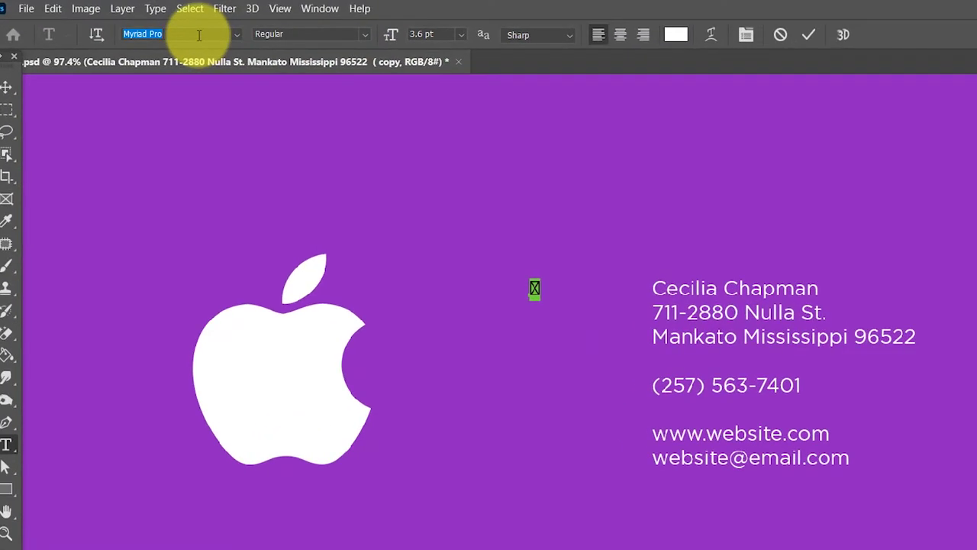
pyautogui.write('fon')
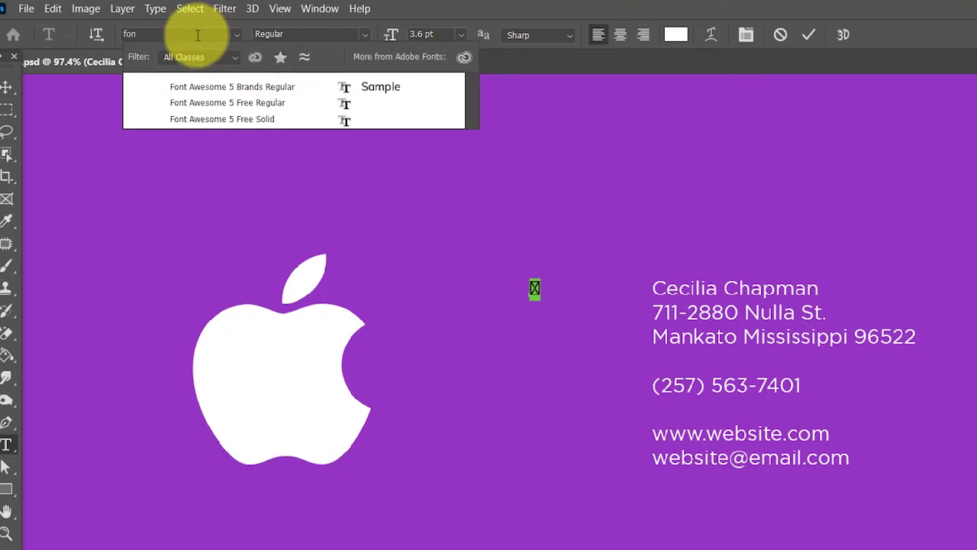
pyautogui.click(236, 127)
pyautogui.click(238, 123)
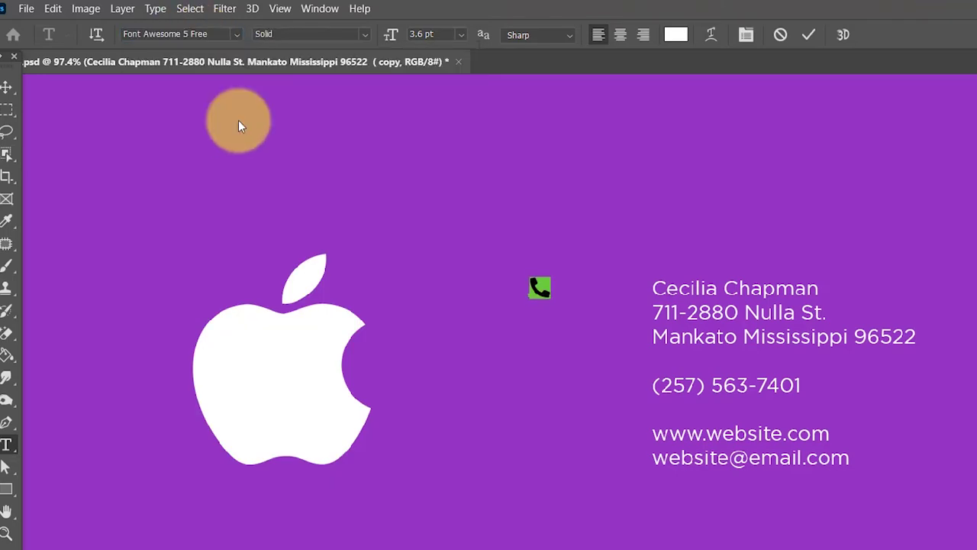
# Move the phone glyph beside the phone number and reopen its text layer.
pyautogui.click(13, 71)
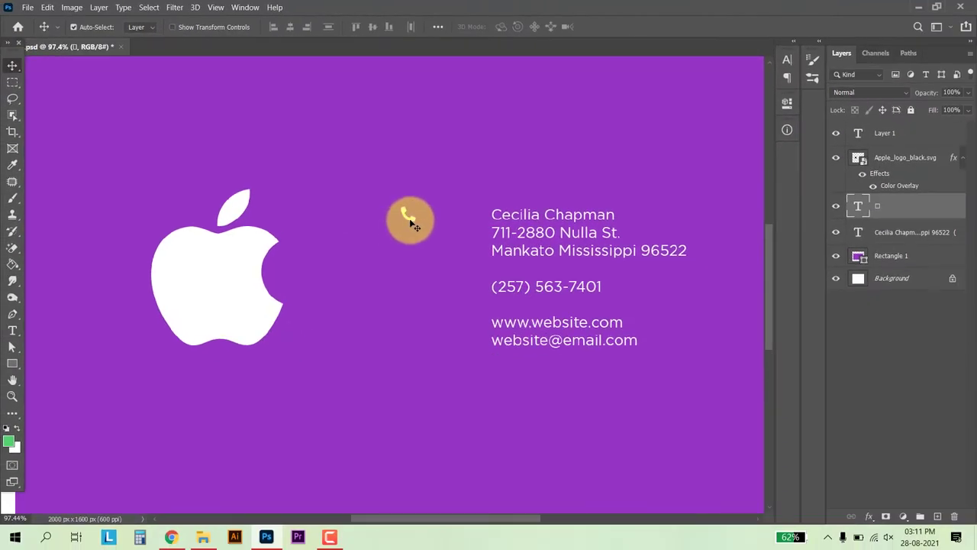
pyautogui.moveTo(408, 221); pyautogui.dragTo(477, 298)
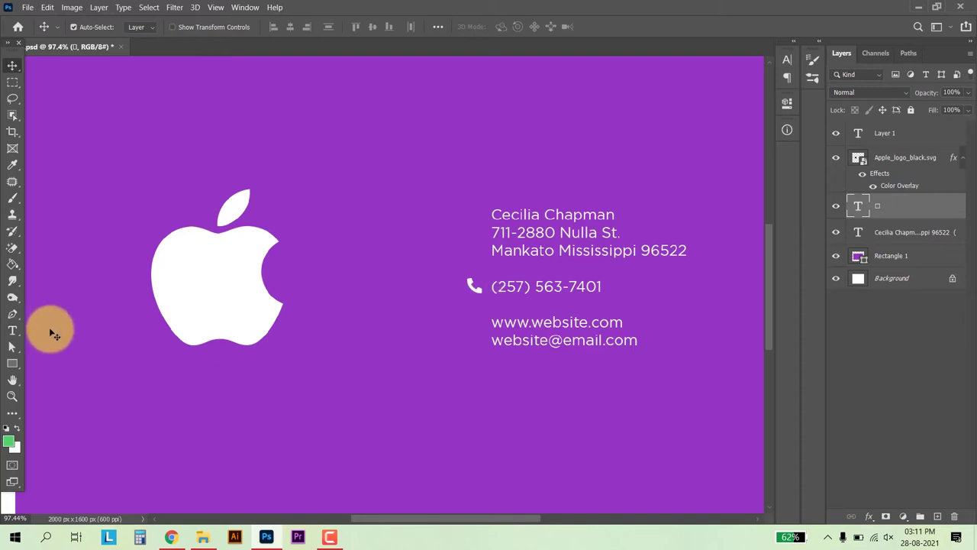
pyautogui.click(12, 330)
pyautogui.click(480, 288)
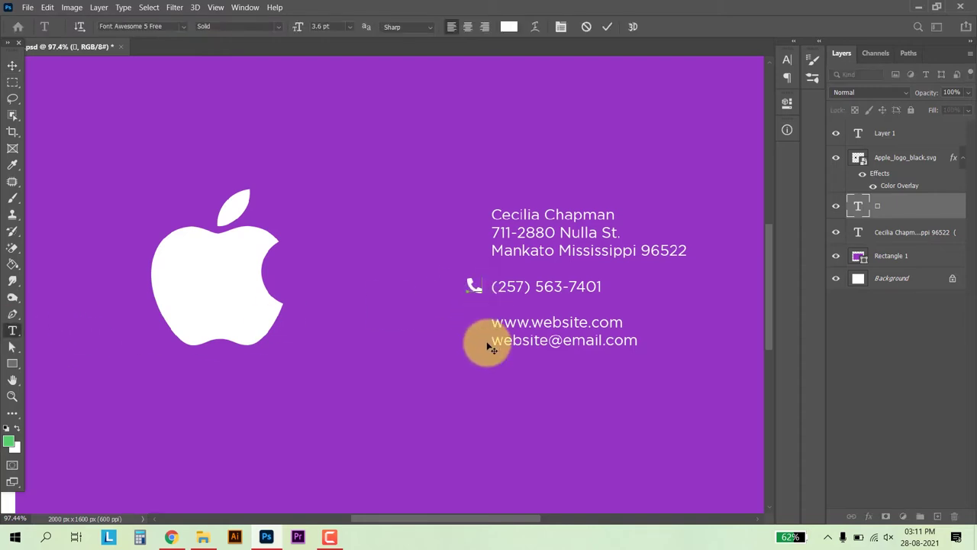
# Find 'envelope' on the cheatsheet and copy the envelope glyph.
pyautogui.hotkey('alt', 'Tab')
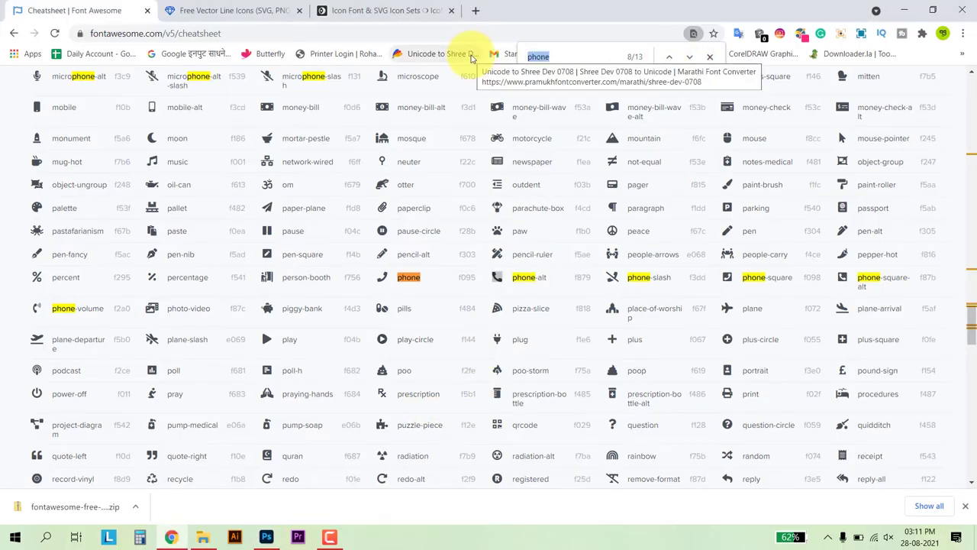
pyautogui.write('en')
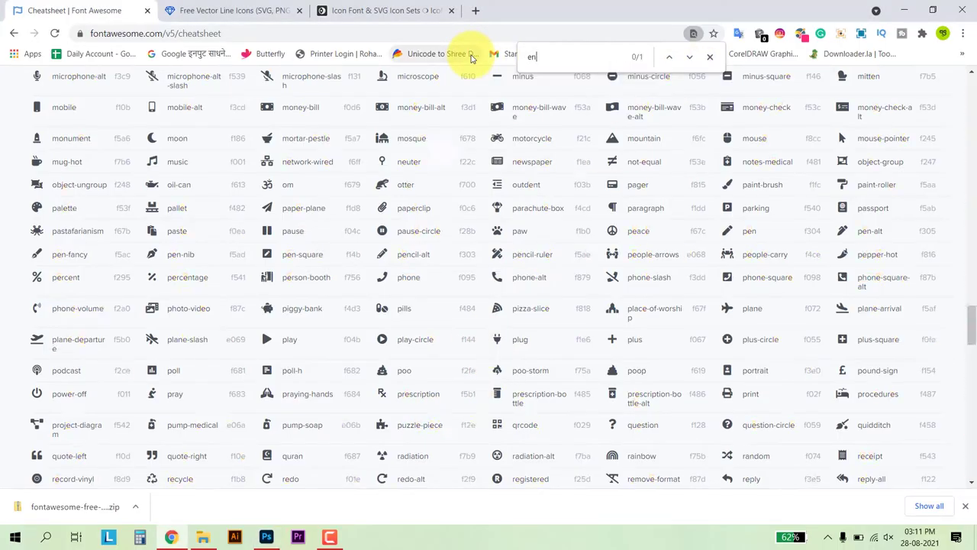
pyautogui.write('vo')
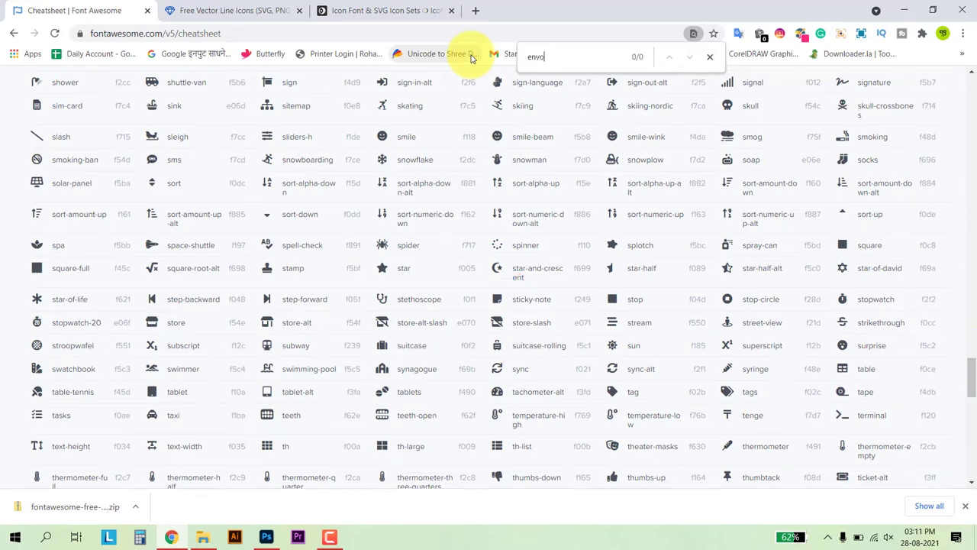
pyautogui.press('BackSpace')
pyautogui.write('e')
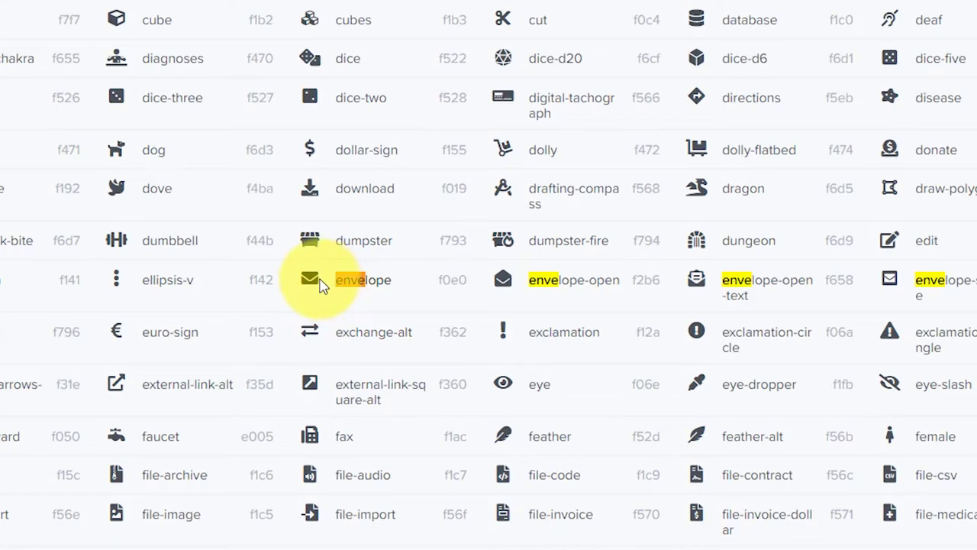
pyautogui.doubleClick(312, 278)
pyautogui.rightClick(313, 278)
pyautogui.click(332, 295)
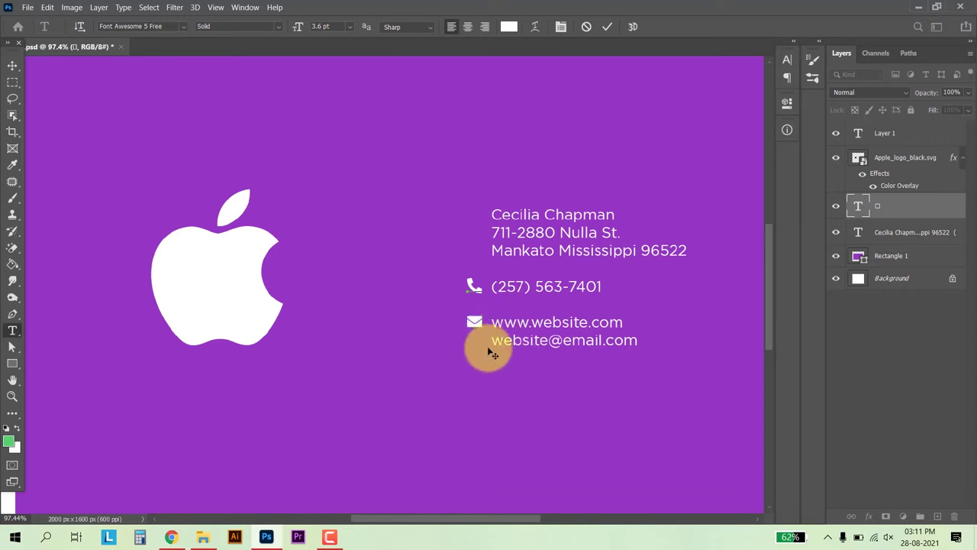
# Start a new text layer near the card top and copy the desktop glyph from the cheatsheet.
pyautogui.click(12, 65)
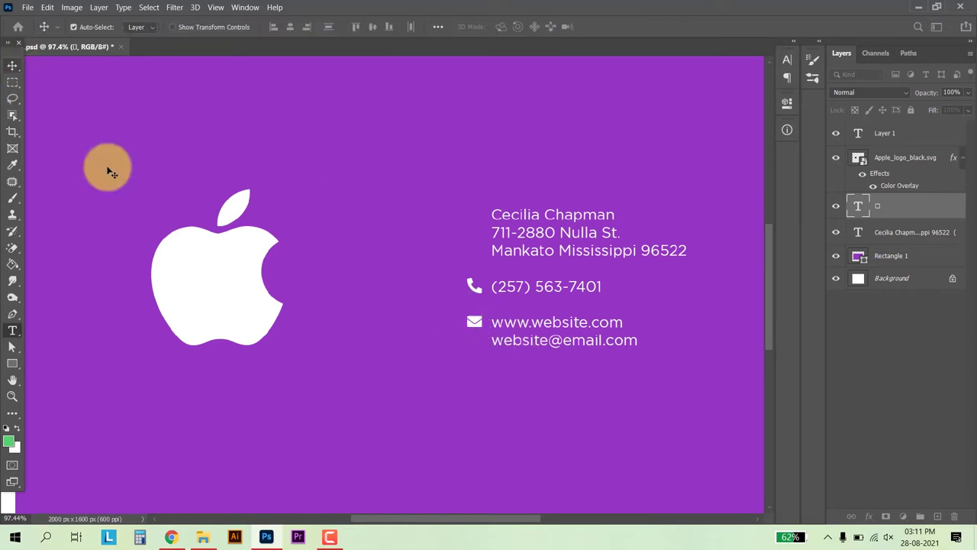
pyautogui.click(12, 330)
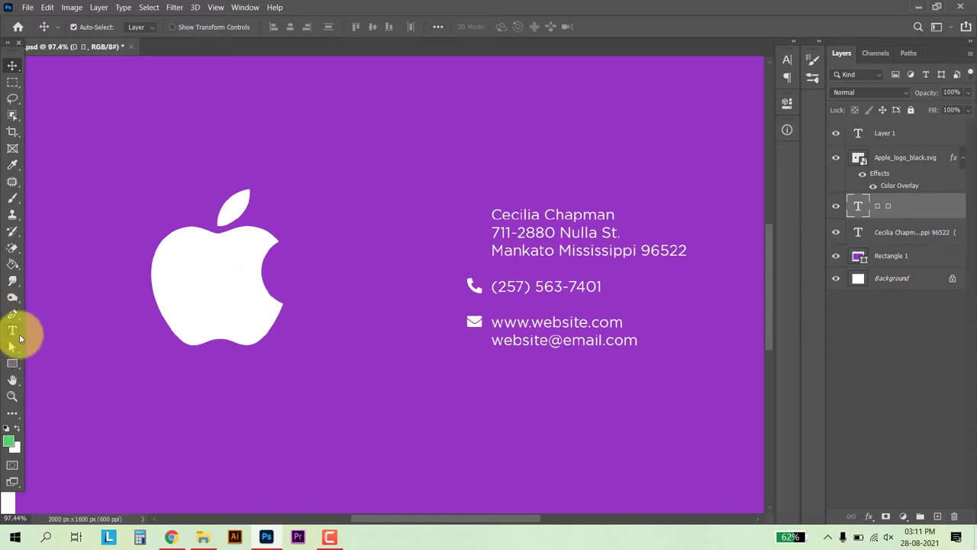
pyautogui.click(296, 147)
pyautogui.hotkey('alt', 'Tab')
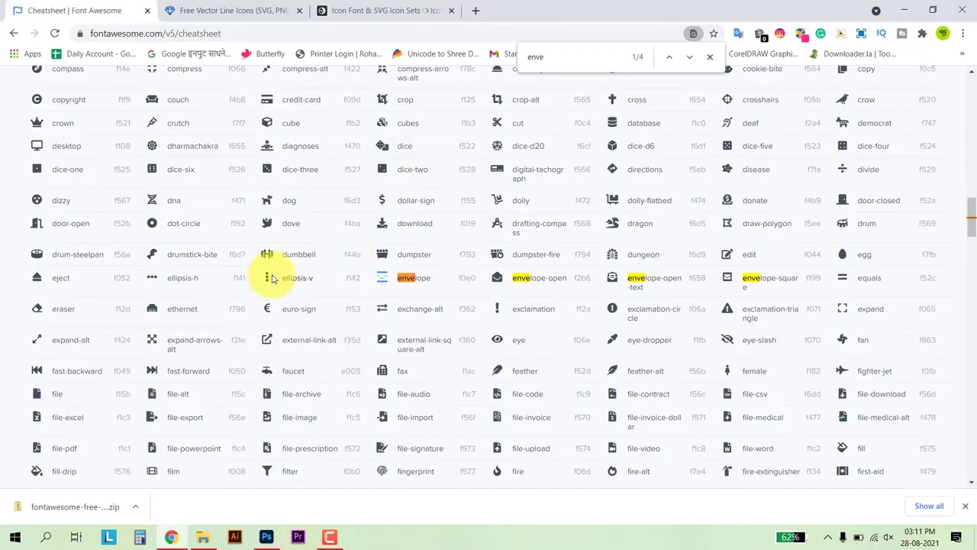
pyautogui.doubleClick(42, 155)
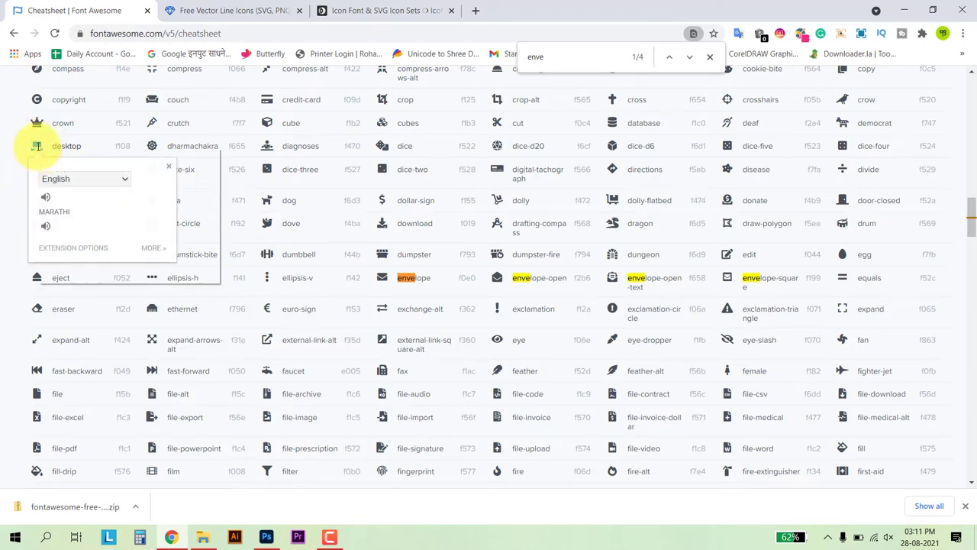
pyautogui.rightClick(58, 146)
pyautogui.click(66, 157)
pyautogui.hotkey('alt', 'Tab')
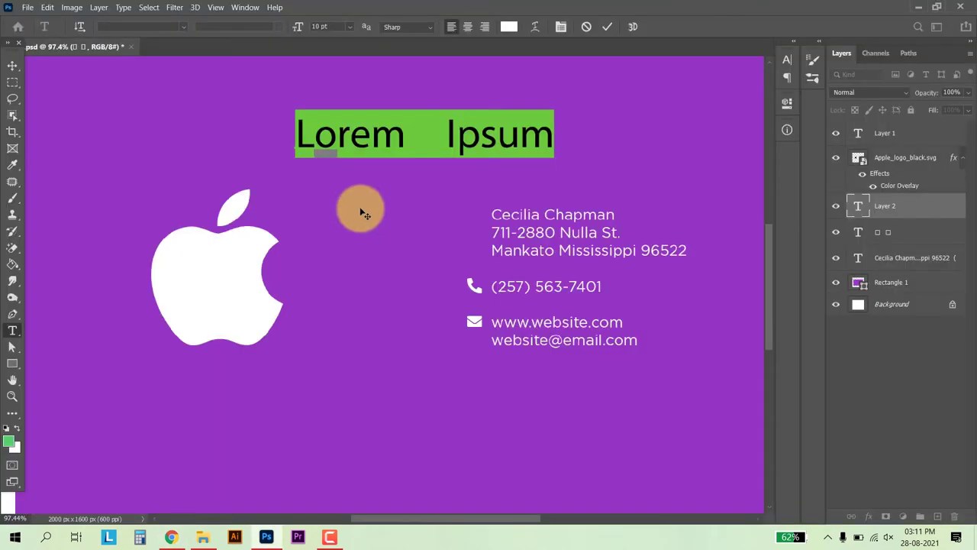
# Replace the Lorem Ipsum placeholder with the desktop glyph in Font Awesome 5 Free Solid.
pyautogui.press('ctrl')
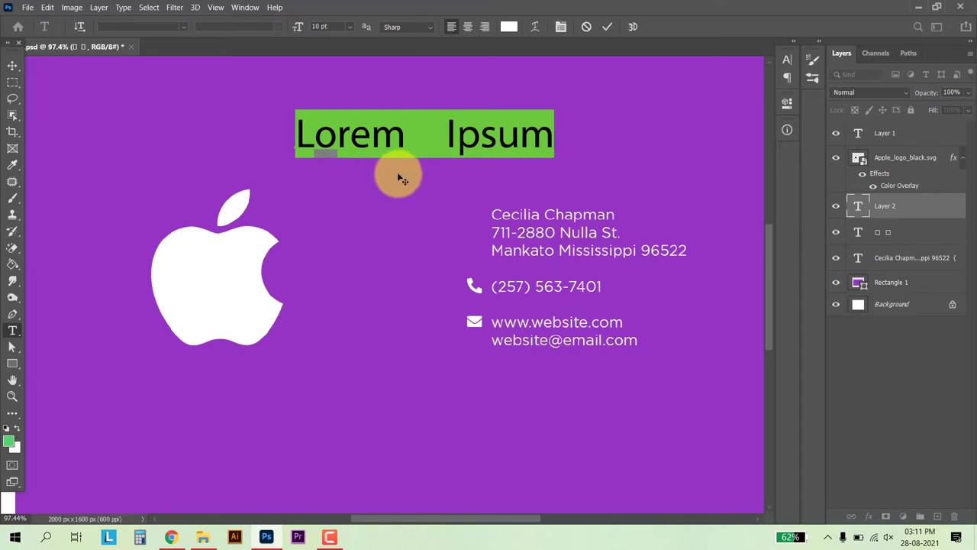
pyautogui.hotkey('ctrl', 'v')
pyautogui.hotkey('ctrl', 'a')
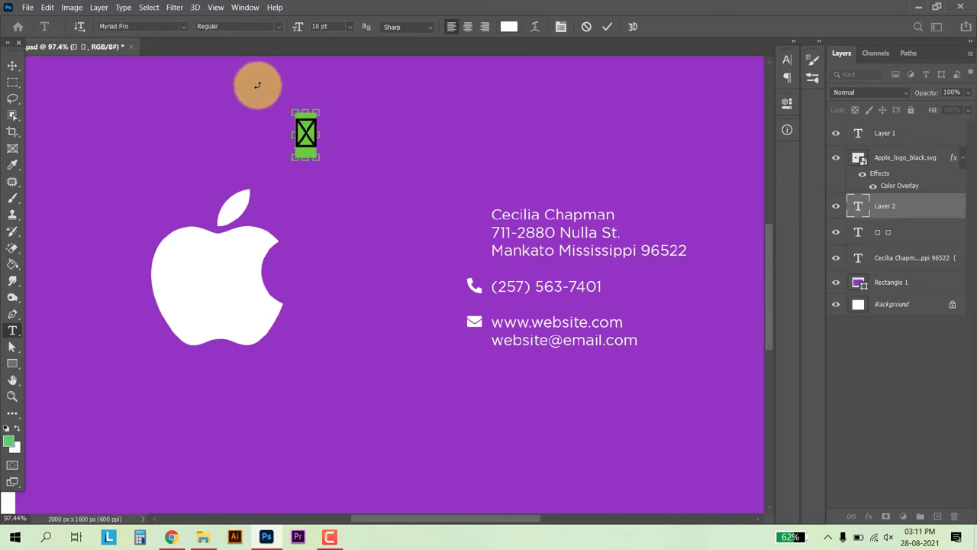
pyautogui.write('fon')
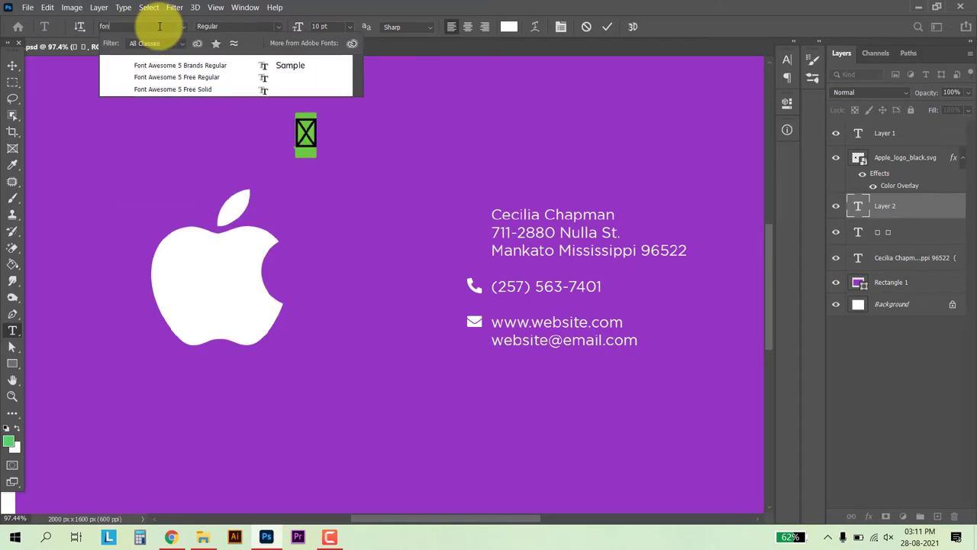
pyautogui.click(200, 90)
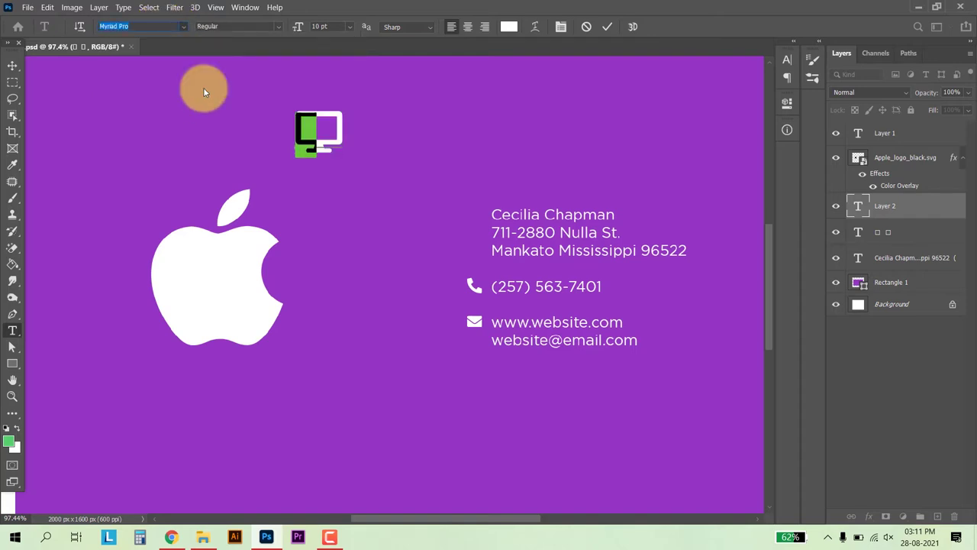
pyautogui.click(184, 26)
pyautogui.click(207, 83)
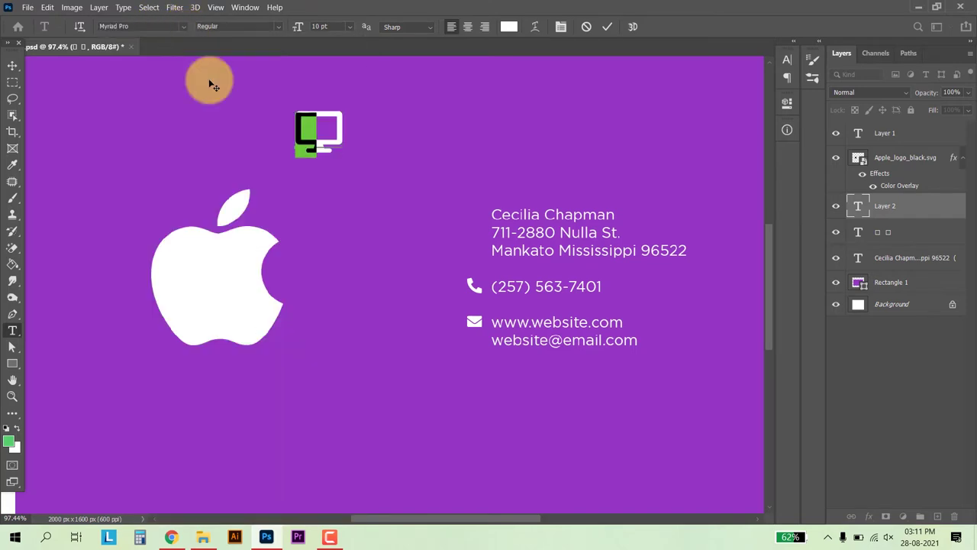
pyautogui.hotkey('alt', 'Tab')
pyautogui.scroll(15, 360, 244)
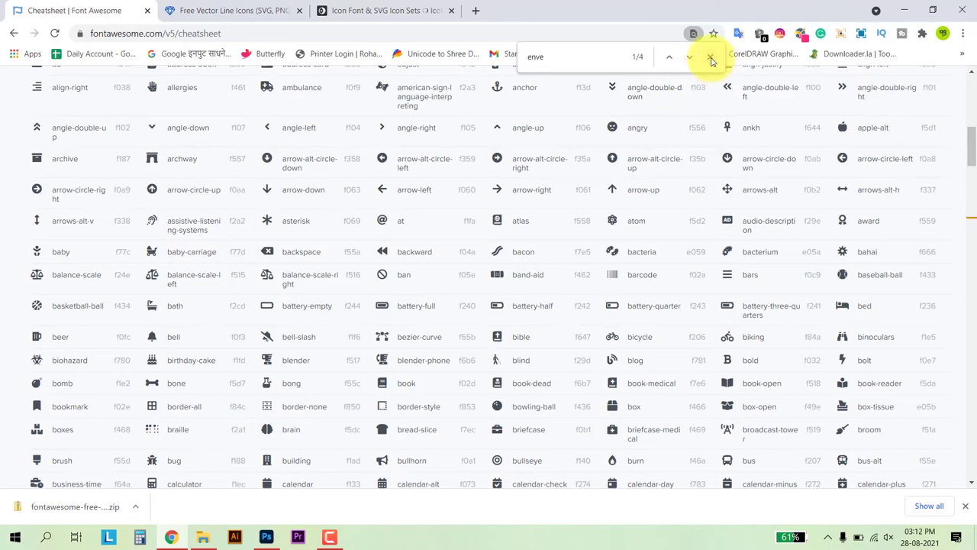
# Close the find bar and browse the cheatsheet's Regular icon set.
pyautogui.click(710, 57)
pyautogui.scroll(4, 585, 227)
pyautogui.scroll(3, 565, 252)
pyautogui.scroll(-5, 473, 275)
pyautogui.scroll(3, 359, 290)
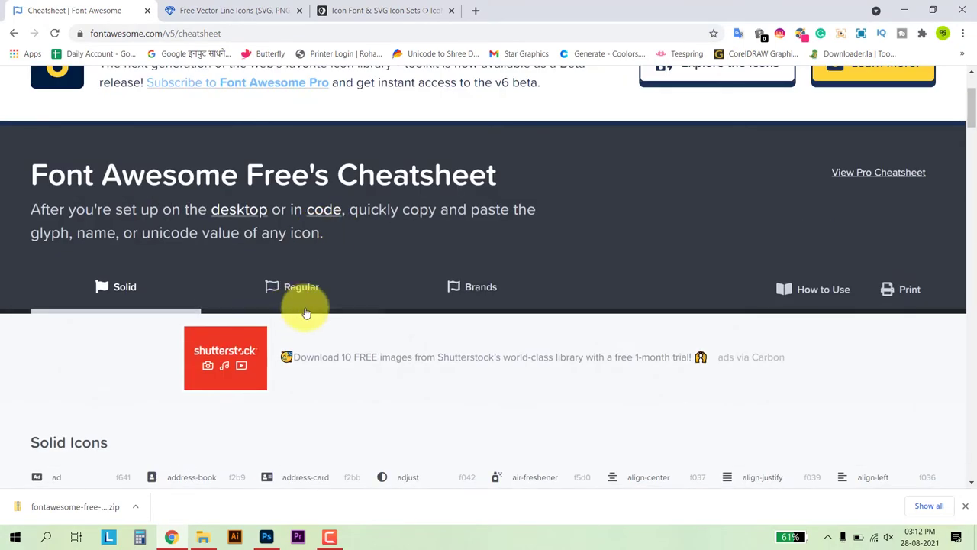
pyautogui.click(285, 297)
pyautogui.scroll(-5, 374, 341)
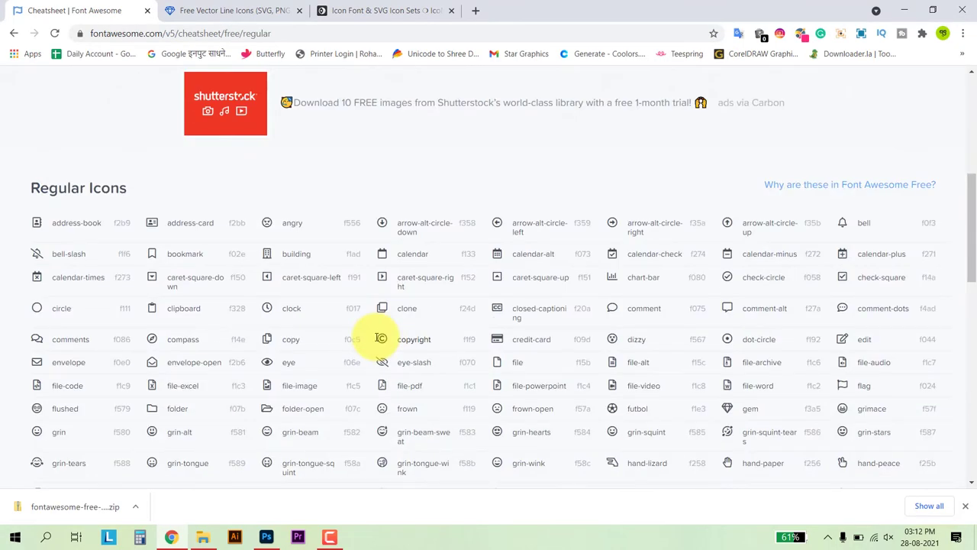
pyautogui.scroll(-2, 380, 338)
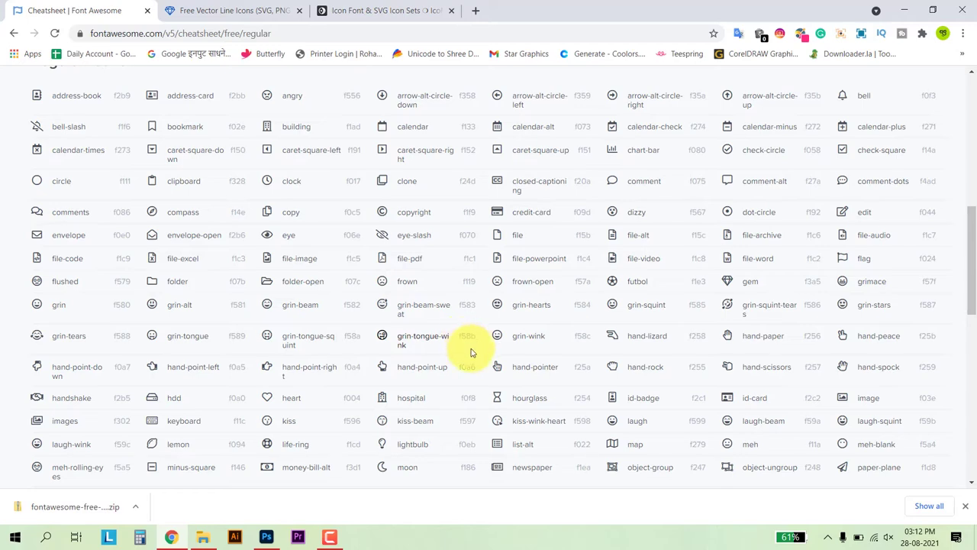
pyautogui.scroll(-5, 471, 350)
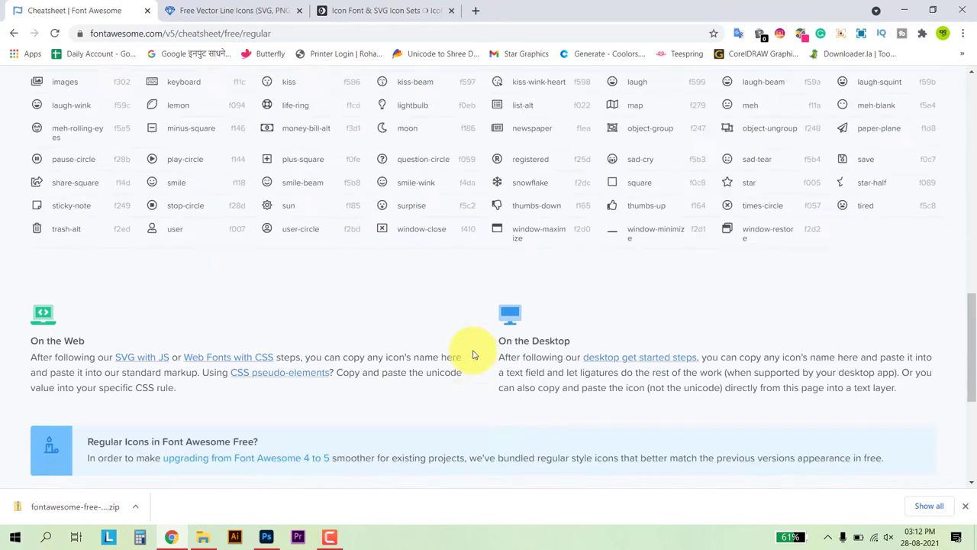
pyautogui.scroll(2, 471, 353)
pyautogui.scroll(2, 479, 372)
pyautogui.scroll(2, 479, 371)
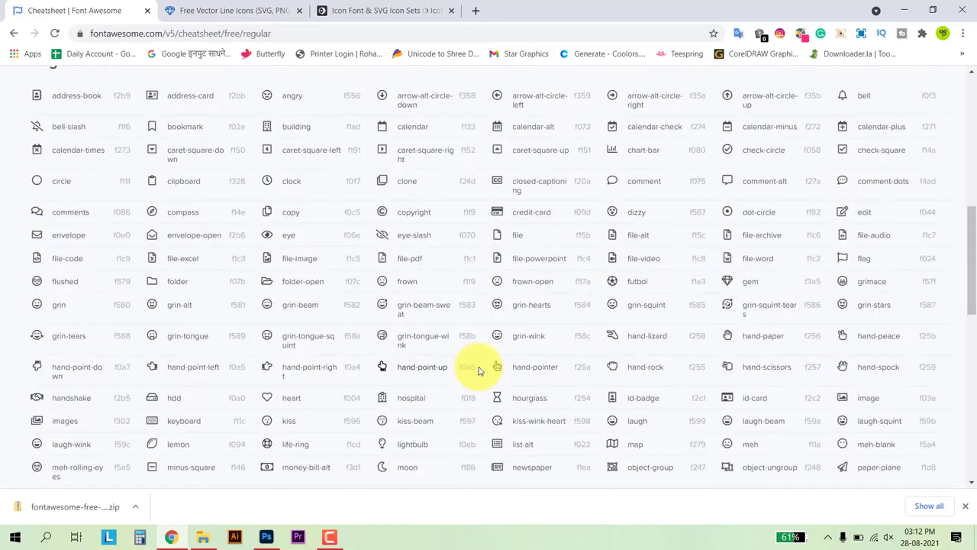
pyautogui.scroll(2, 479, 372)
pyautogui.scroll(1, 476, 371)
pyautogui.scroll(4, 475, 371)
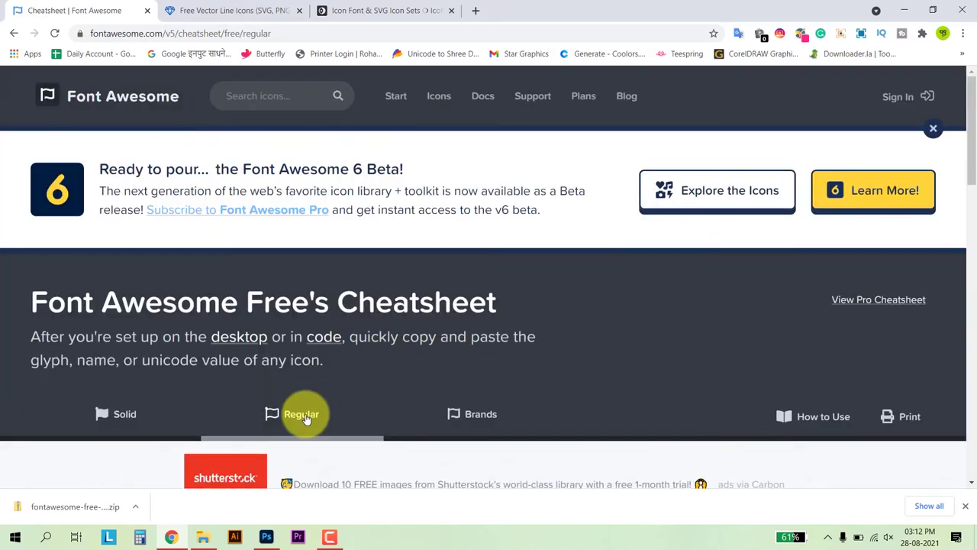
pyautogui.scroll(-2, 517, 423)
# Switch to the Brands set and scroll to the Brand Icons list.
pyautogui.click(482, 298)
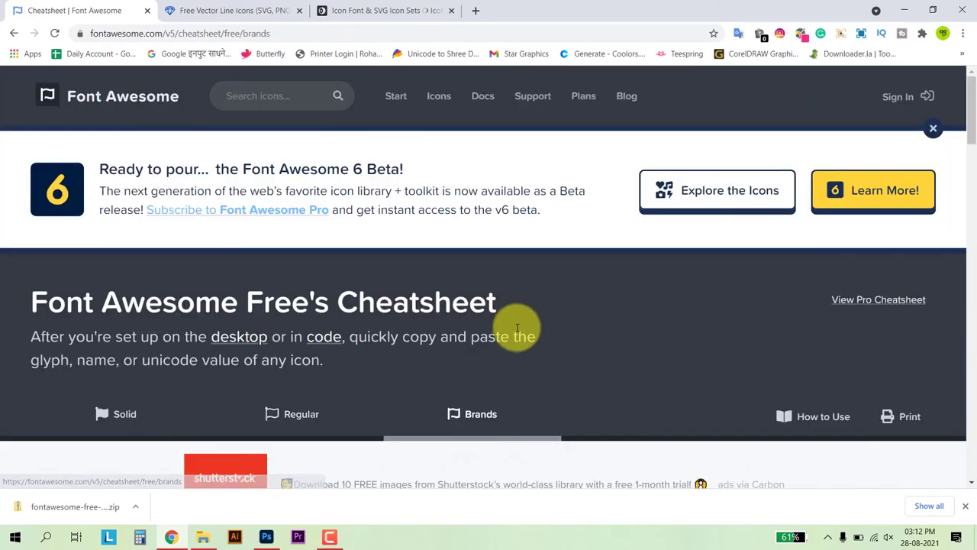
pyautogui.scroll(-2, 514, 328)
pyautogui.scroll(-3, 518, 336)
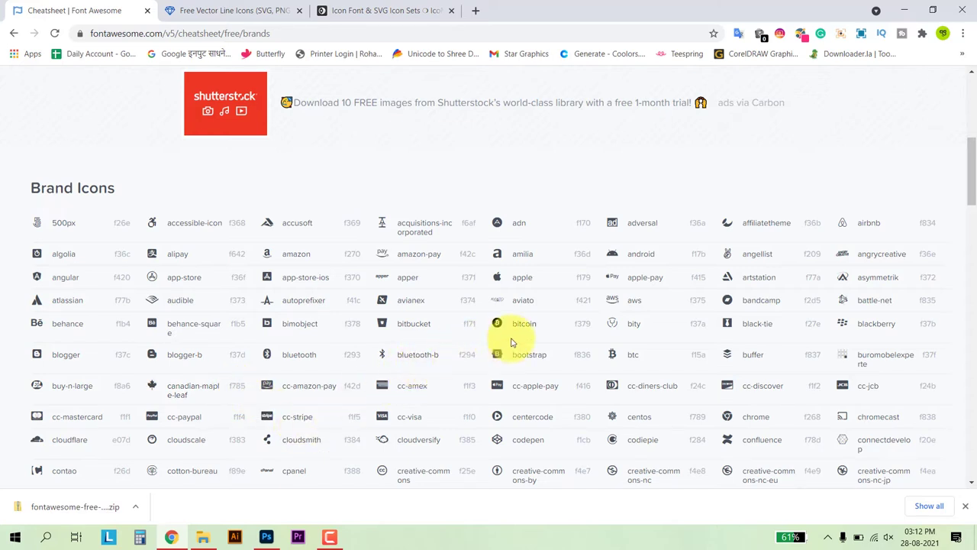
pyautogui.scroll(-2, 511, 343)
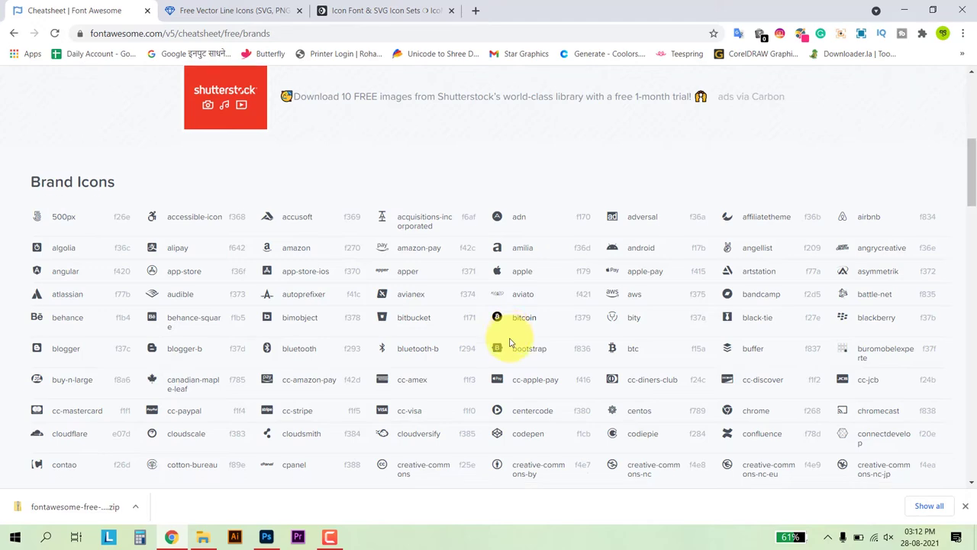
# Download the Linearicons Free v1.0.0 zip and reveal it in the Downloads folder.
pyautogui.click(221, 15)
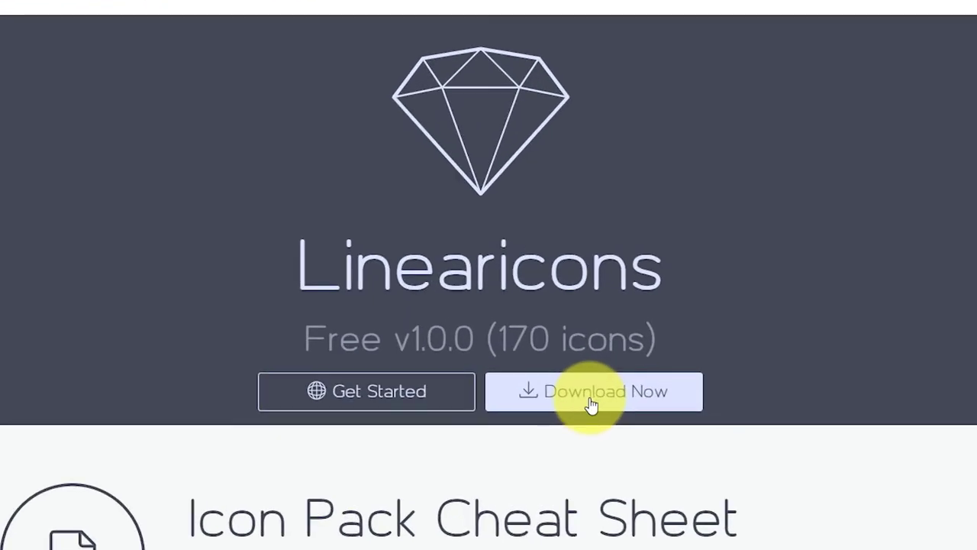
pyautogui.click(591, 405)
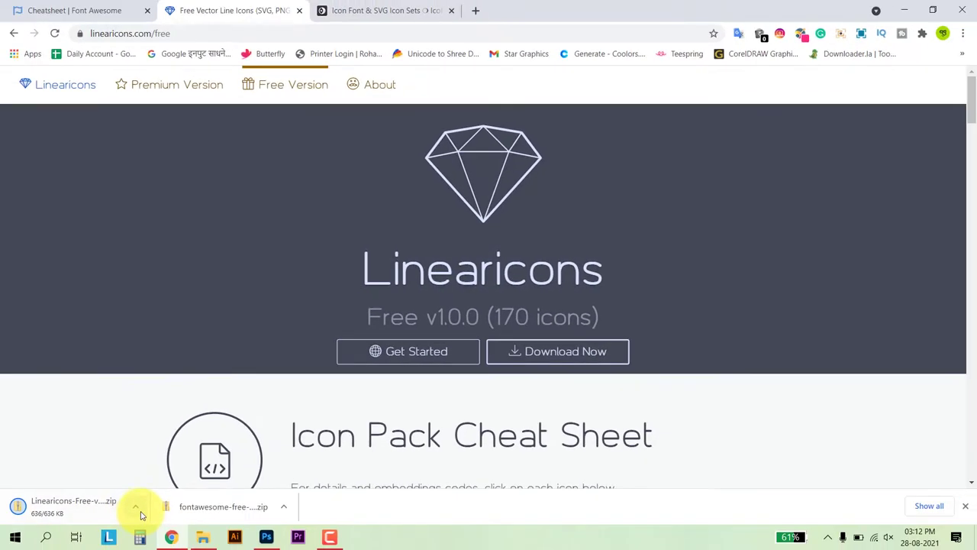
pyautogui.click(136, 505)
pyautogui.click(145, 463)
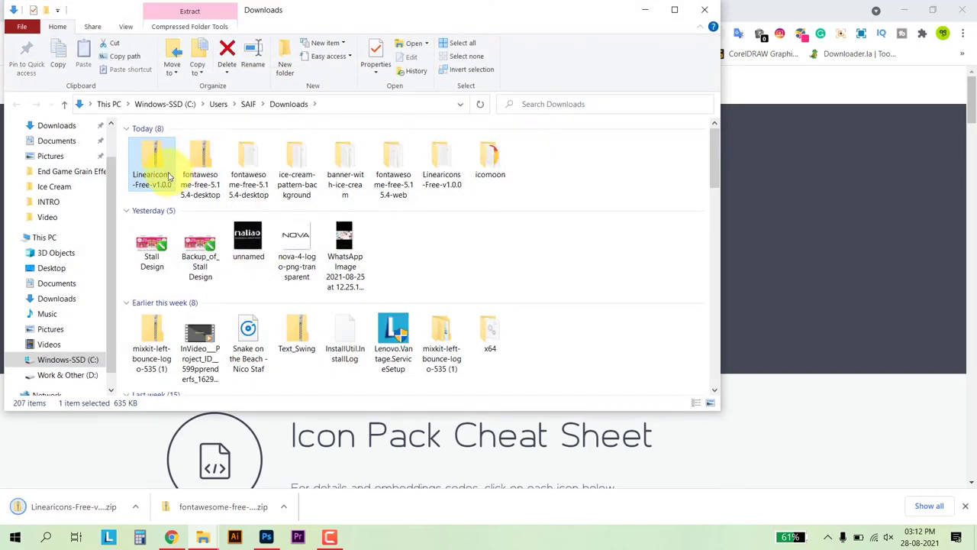
# Extract the Linearicons zip with 7-Zip into Linearicons-Free-v1.0.0, replacing all existing files.
pyautogui.rightClick(160, 168)
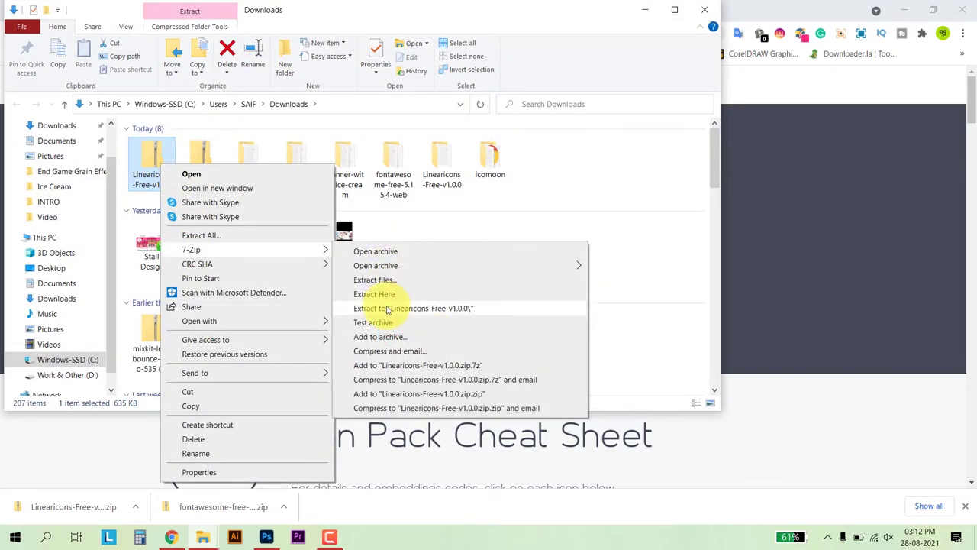
pyautogui.click(387, 309)
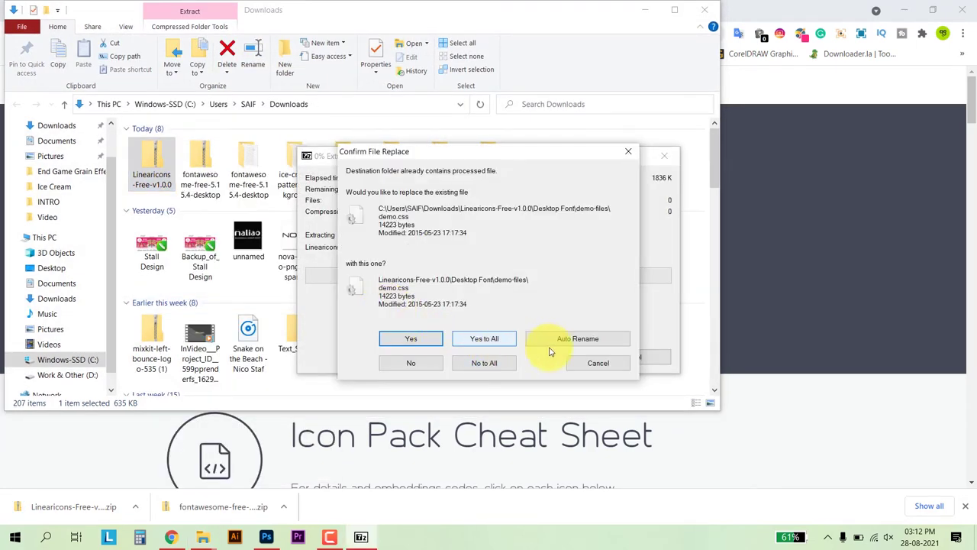
pyautogui.click(590, 365)
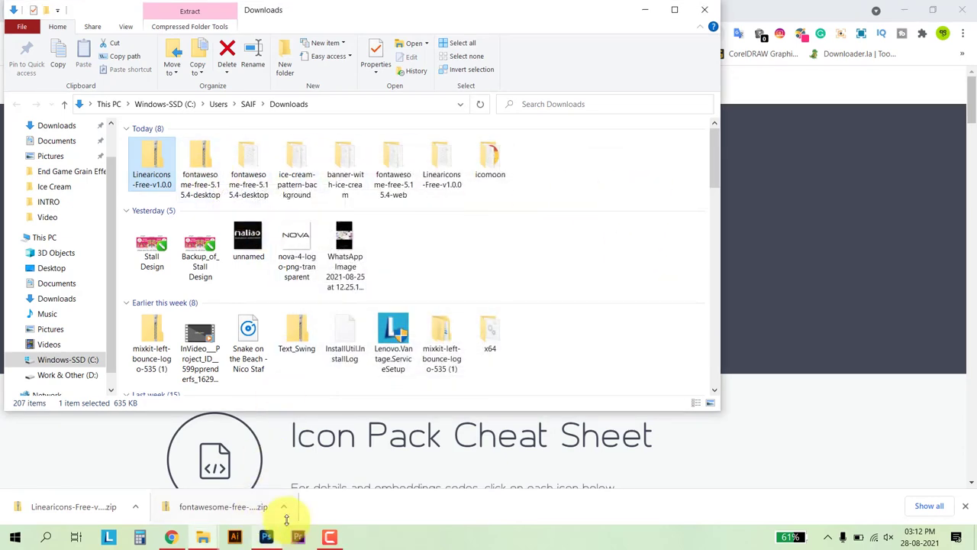
pyautogui.click(704, 9)
# Open the lnr-heart icon details and copy its Character glyph.
pyautogui.scroll(-5, 542, 300)
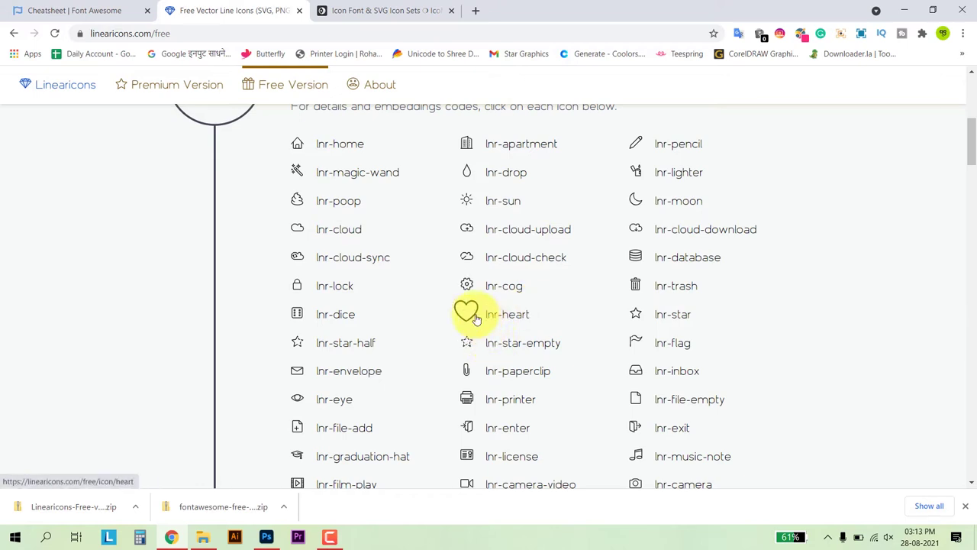
pyautogui.click(473, 319)
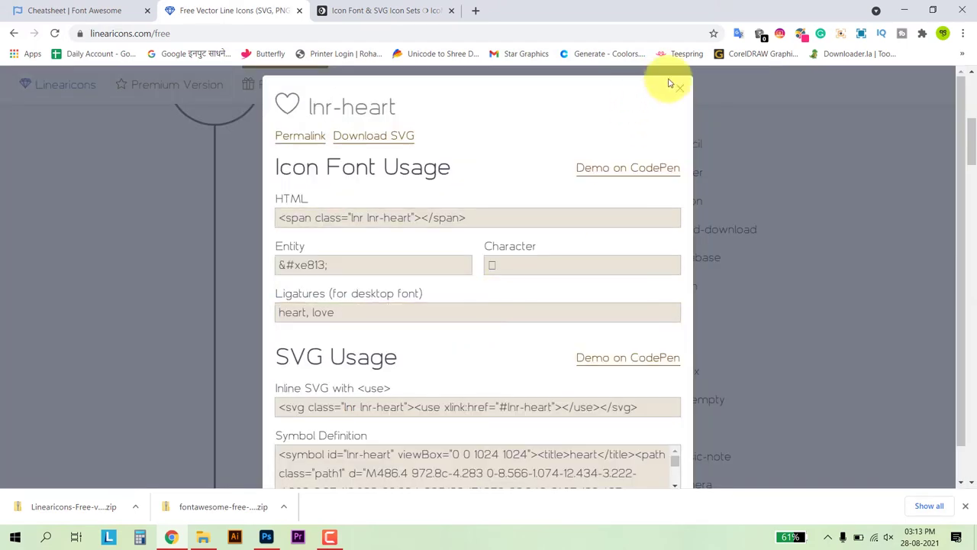
pyautogui.click(680, 86)
pyautogui.click(467, 312)
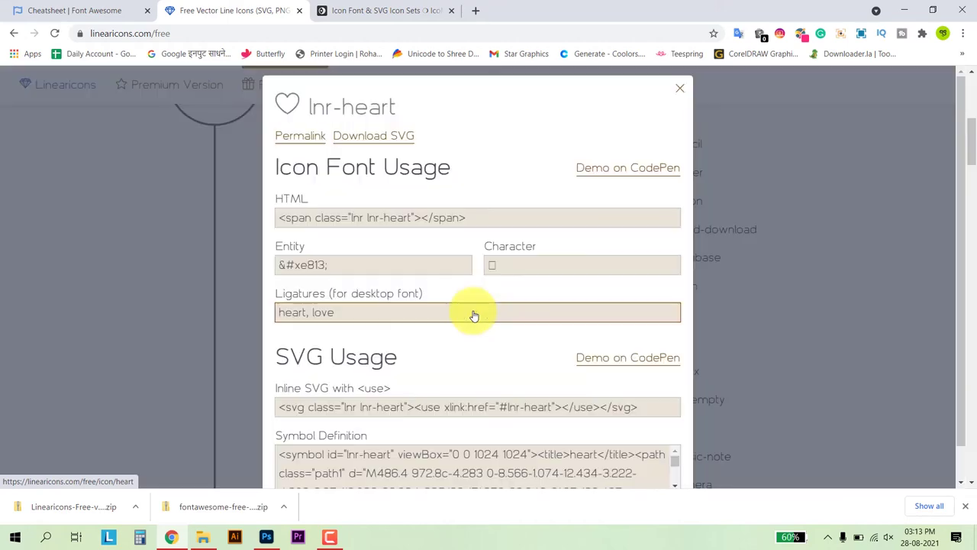
pyautogui.moveTo(519, 262); pyautogui.dragTo(454, 273)
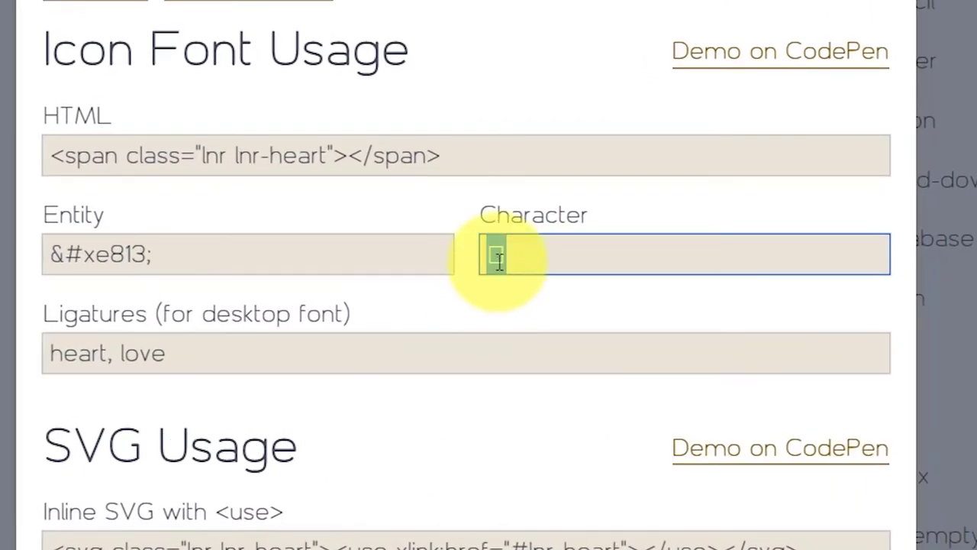
pyautogui.rightClick(495, 271)
pyautogui.click(543, 283)
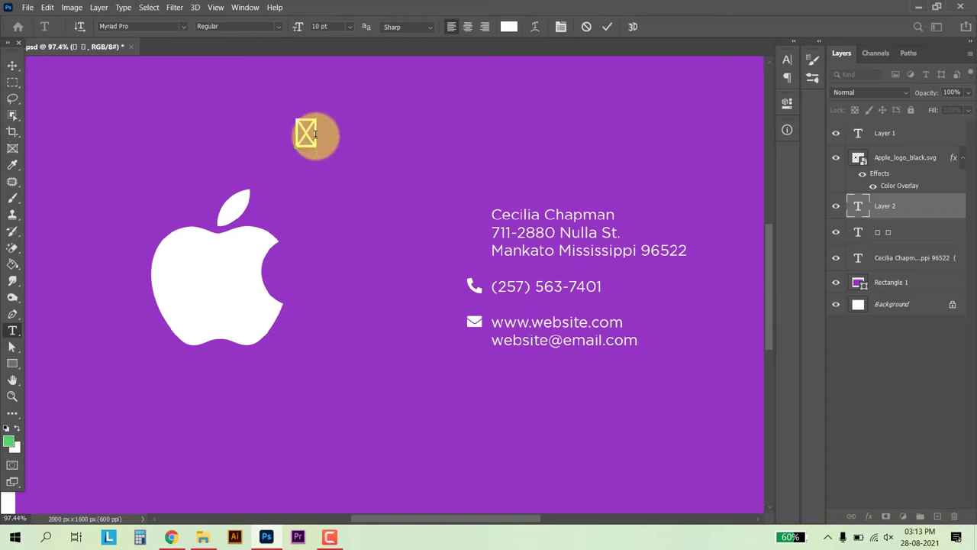
# Paste the heart glyph into the text layer and set its font to Linearicons-Free.
pyautogui.hotkey('ctrl', 'v')
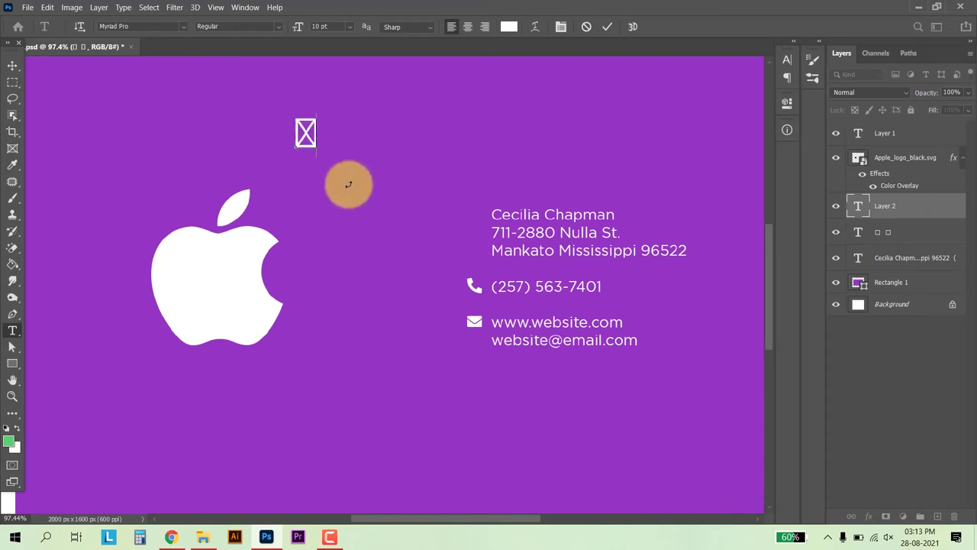
pyautogui.rightClick(304, 131)
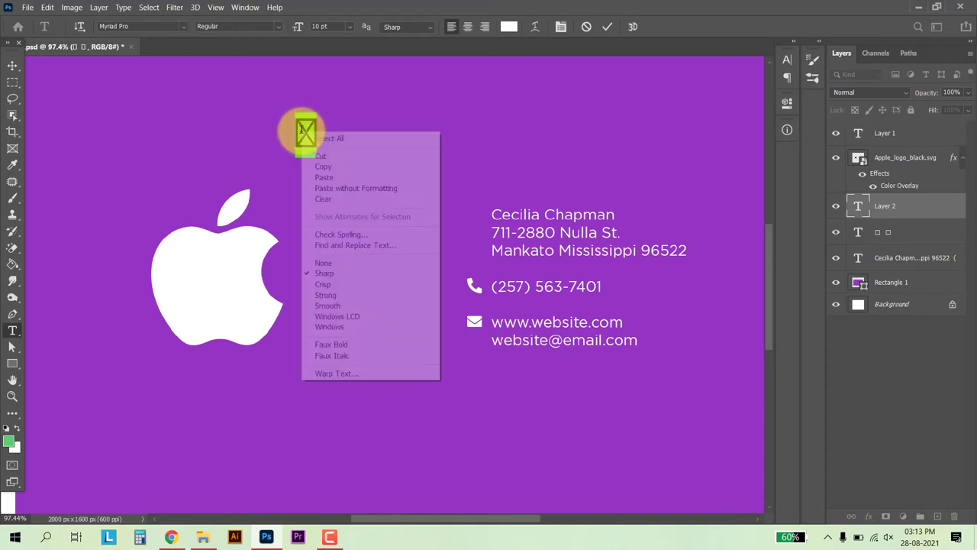
pyautogui.click(331, 177)
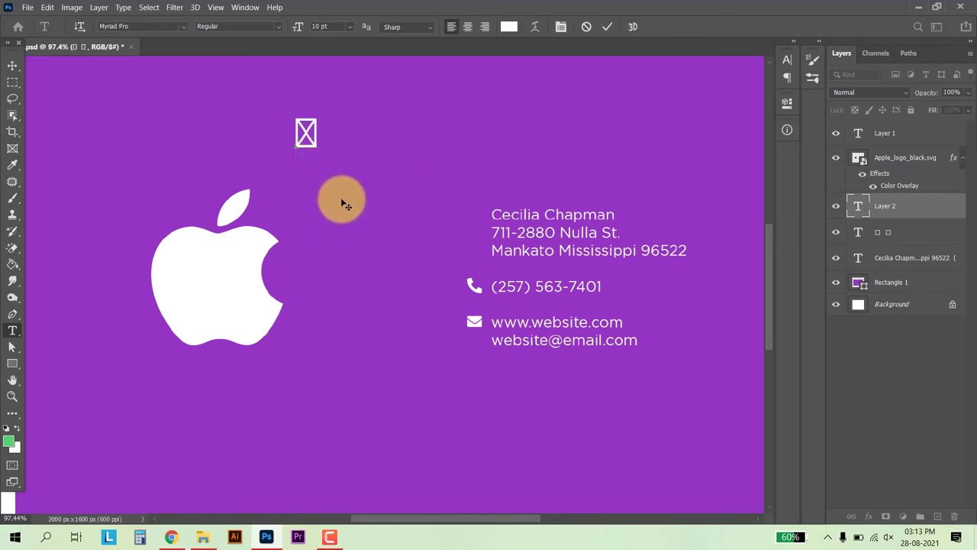
pyautogui.moveTo(322, 133); pyautogui.dragTo(297, 135)
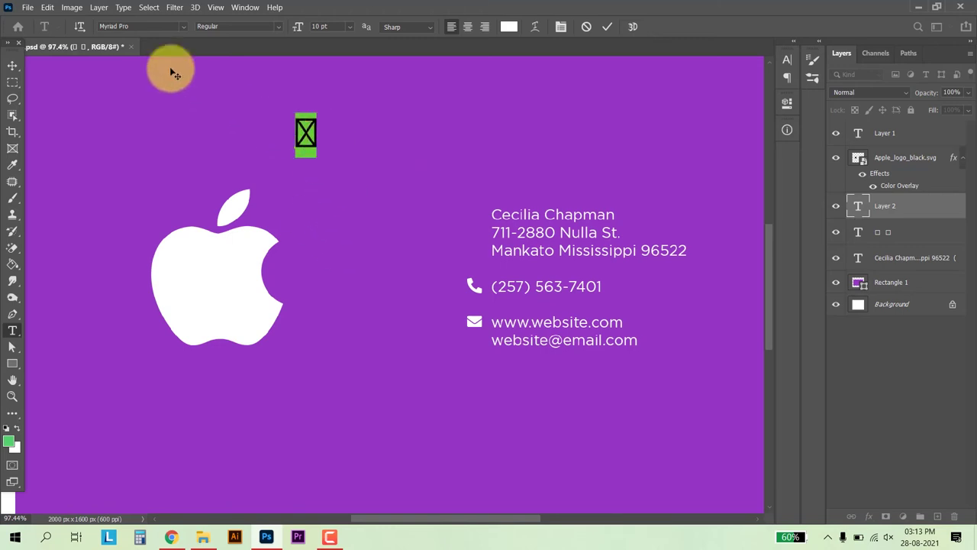
pyautogui.press('BackSpace')
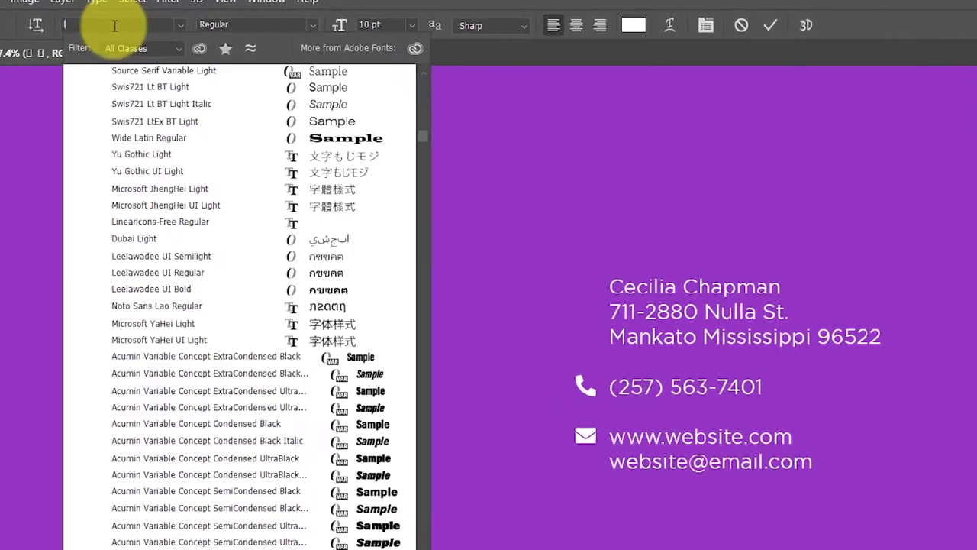
pyautogui.write('Linearicons-Free')
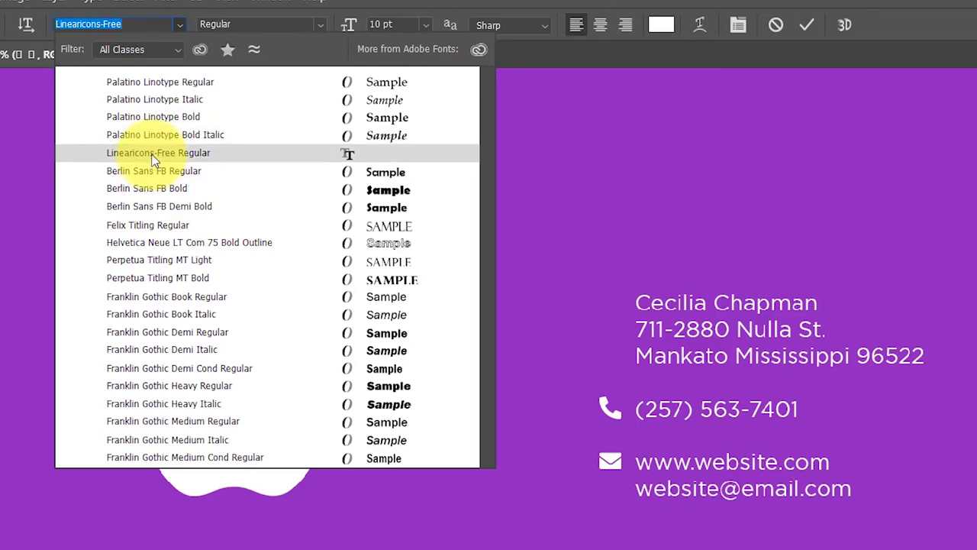
pyautogui.click(152, 157)
pyautogui.click(2, 109)
# Resize the heart glyph to 13 pt.
pyautogui.click(376, 210)
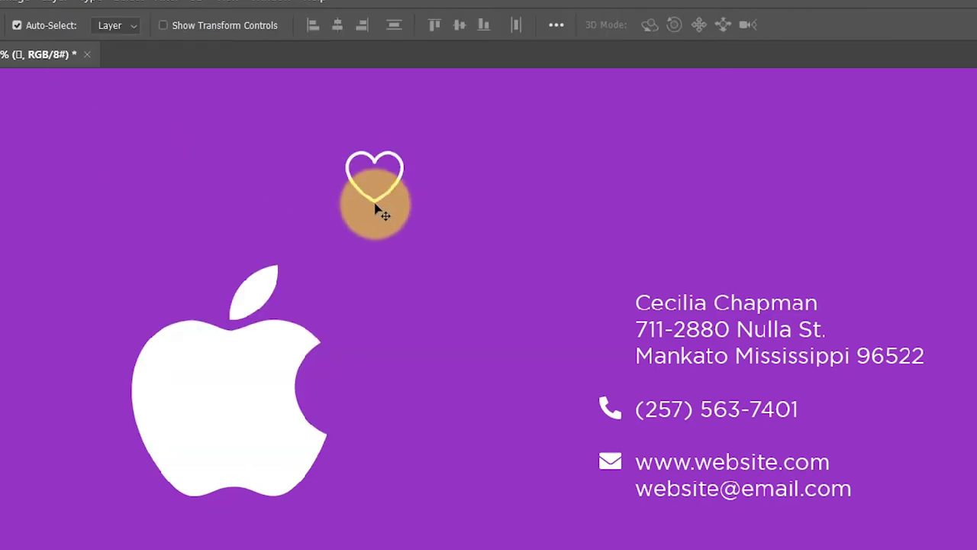
pyautogui.press('t')
pyautogui.click(343, 127)
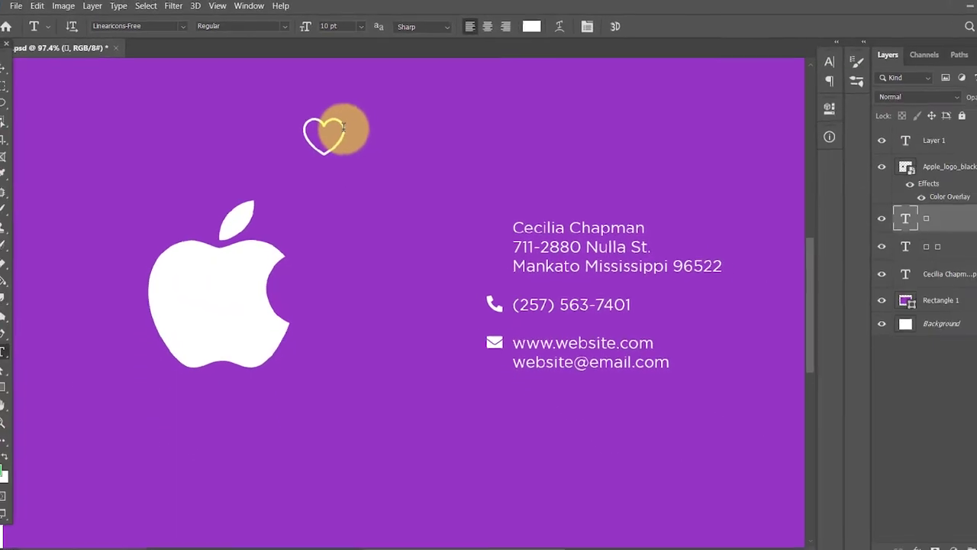
pyautogui.hotkey('ctrl', 'a')
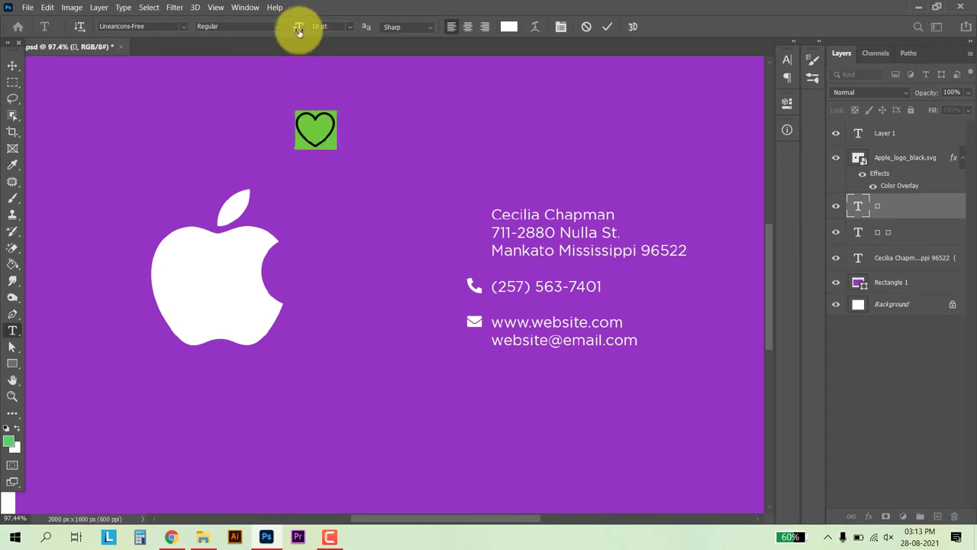
pyautogui.moveTo(299, 27)
pyautogui.mouseDown()
pyautogui.moveTo(316, 27)
pyautogui.moveTo(302, 27)
pyautogui.mouseUp()
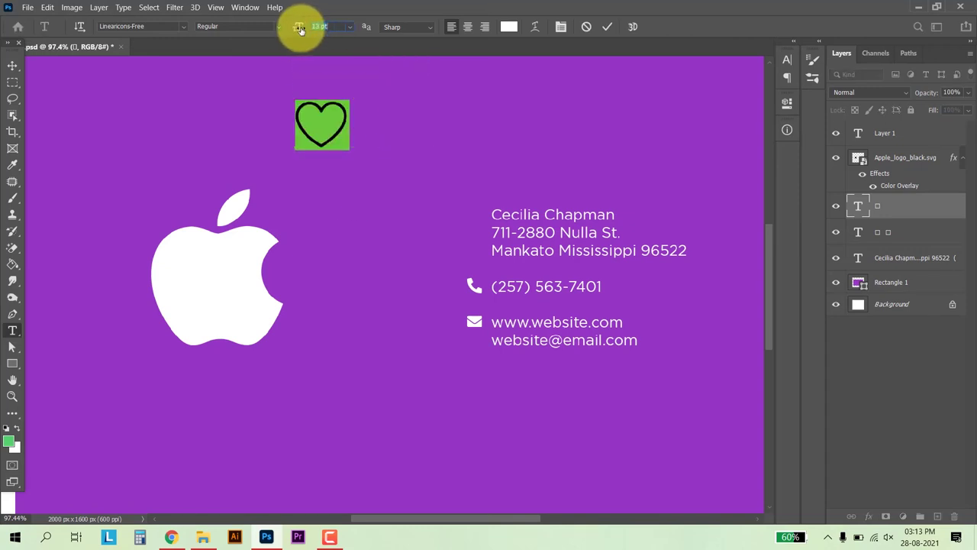
pyautogui.click(335, 119)
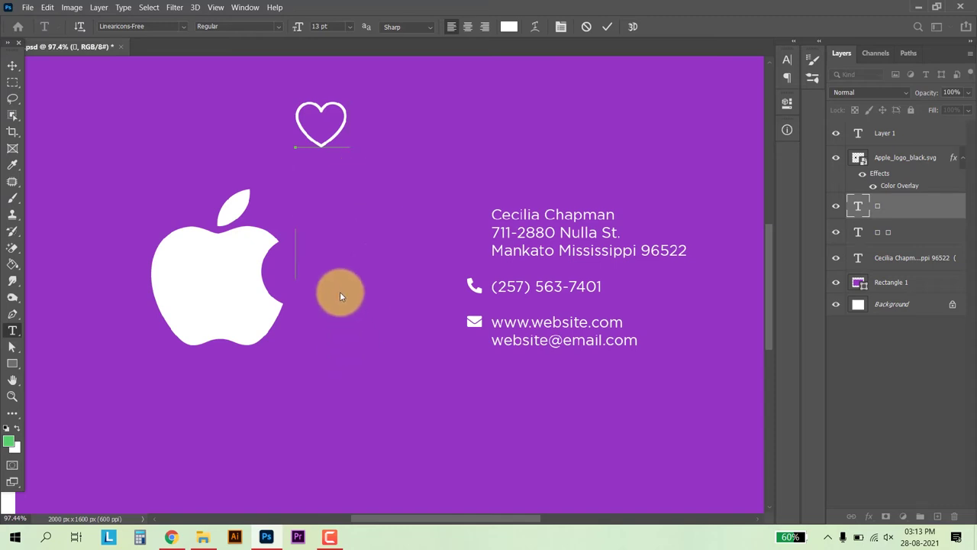
pyautogui.hotkey('alt', 'Tab')
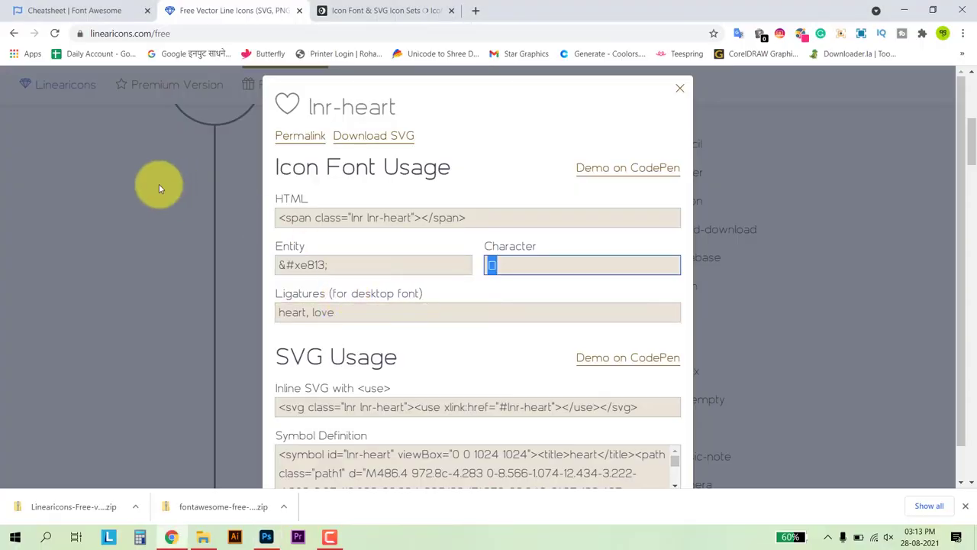
# Open the lnr-envelope details (&#xe818;) and copy its Character glyph.
pyautogui.click(159, 184)
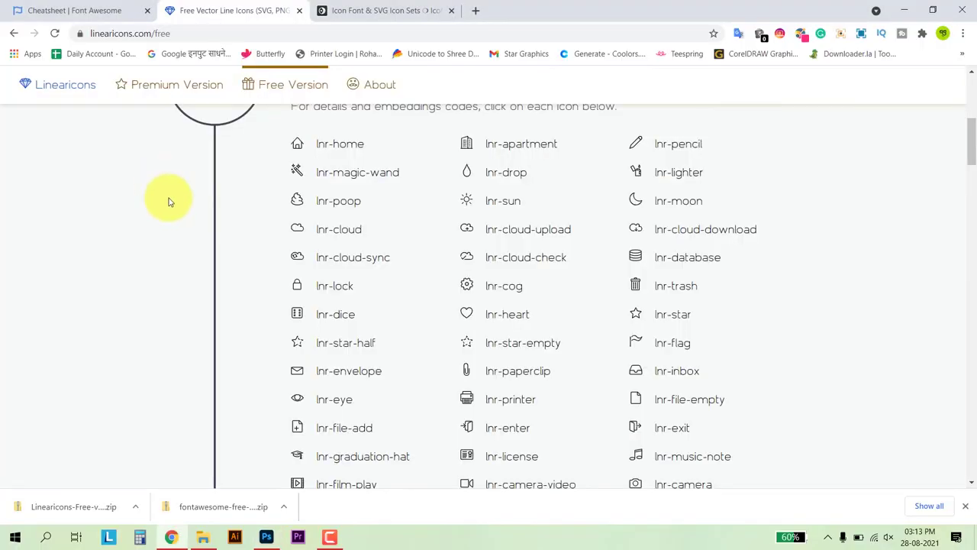
pyautogui.click(295, 371)
pyautogui.click(483, 265)
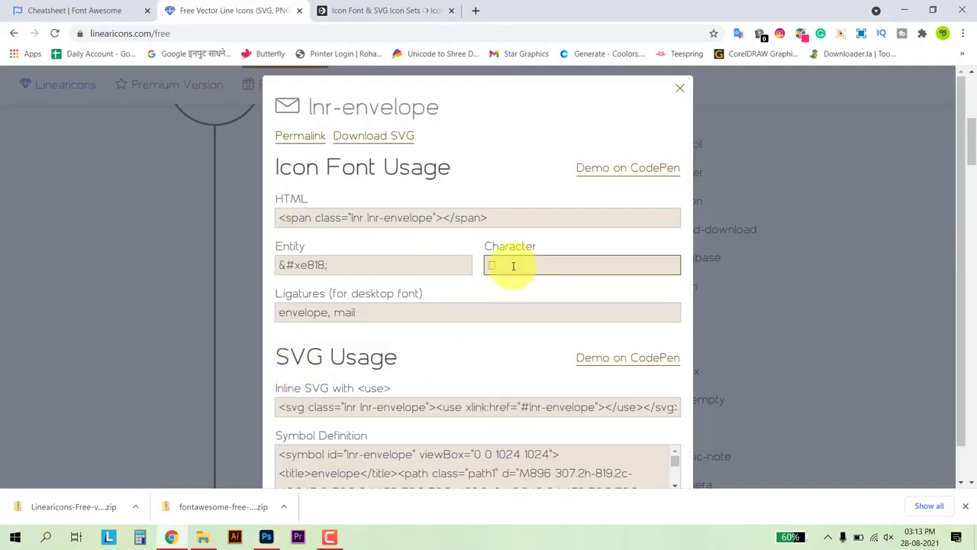
pyautogui.rightClick(497, 259)
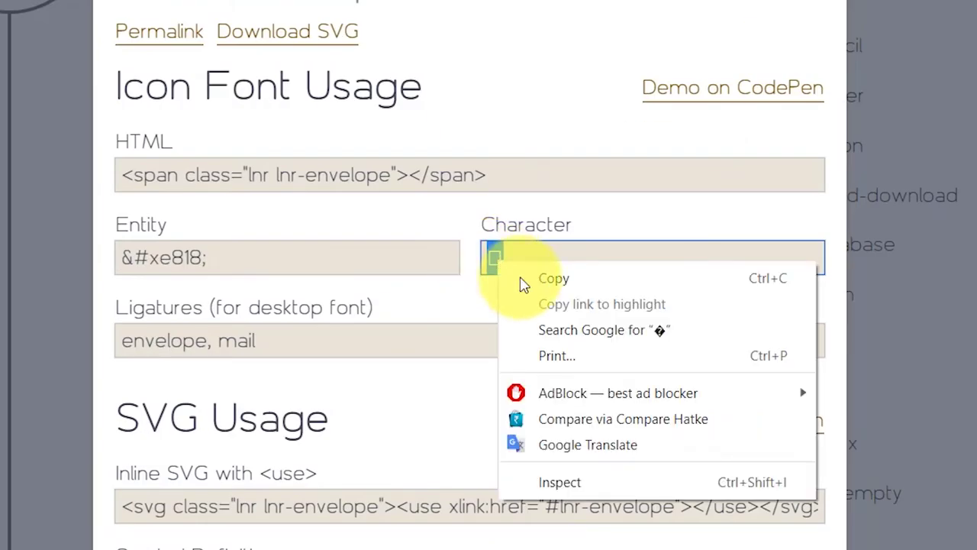
pyautogui.click(529, 278)
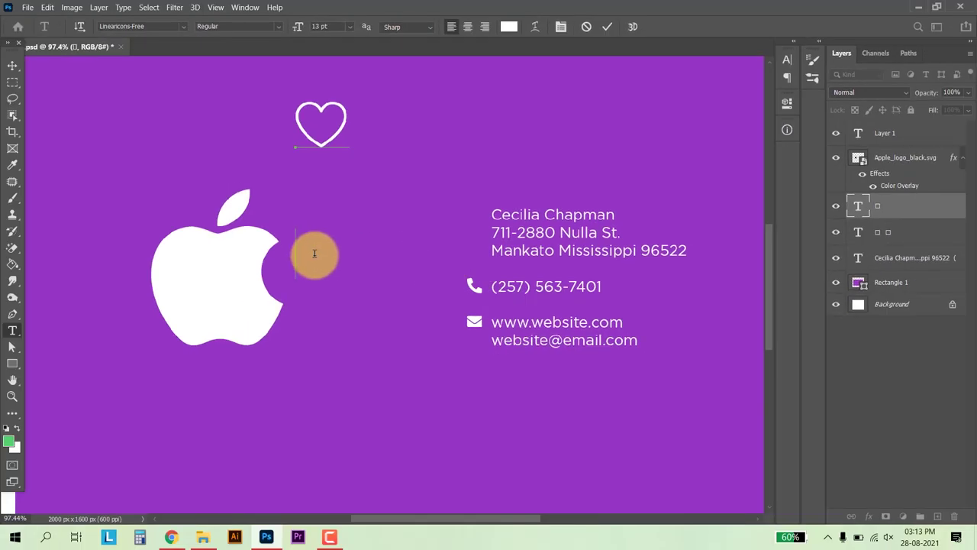
# Paste the envelope glyph on the heart text layer's second line, below the heart.
pyautogui.click(318, 253)
pyautogui.hotkey('ctrl', 'v')
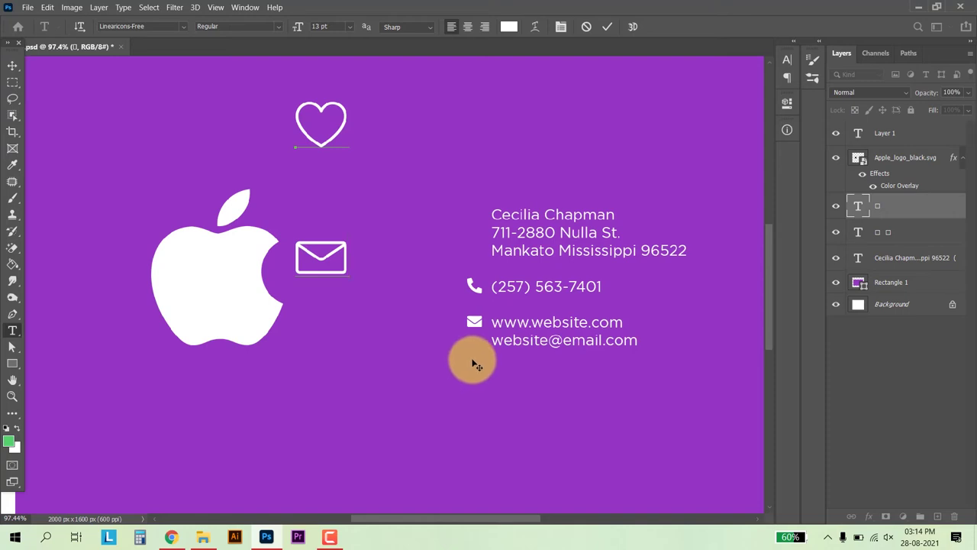
pyautogui.hotkey('alt', 'Tab')
# Close the envelope details, browse down the Linearicons list, and go to the IcoMoon tab.
pyautogui.click(234, 218)
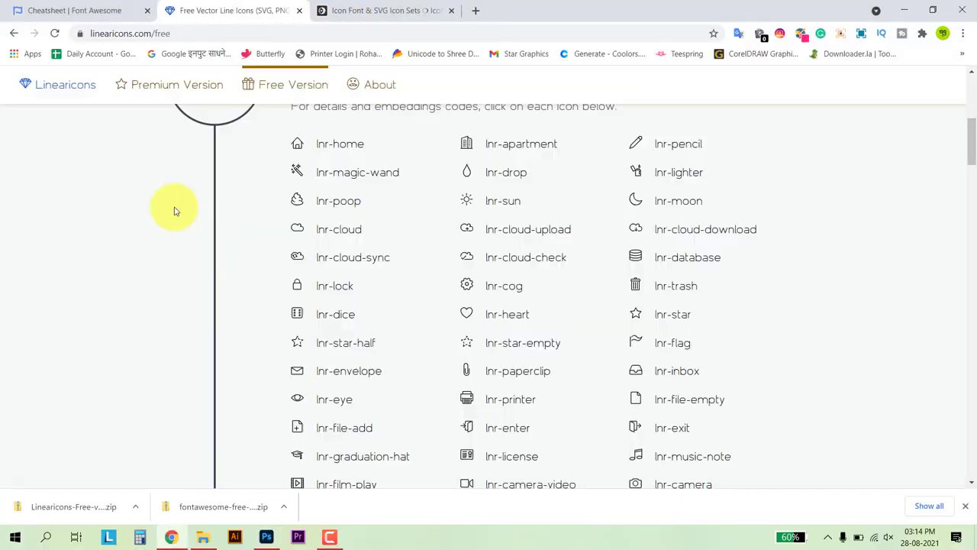
pyautogui.scroll(-3, 527, 367)
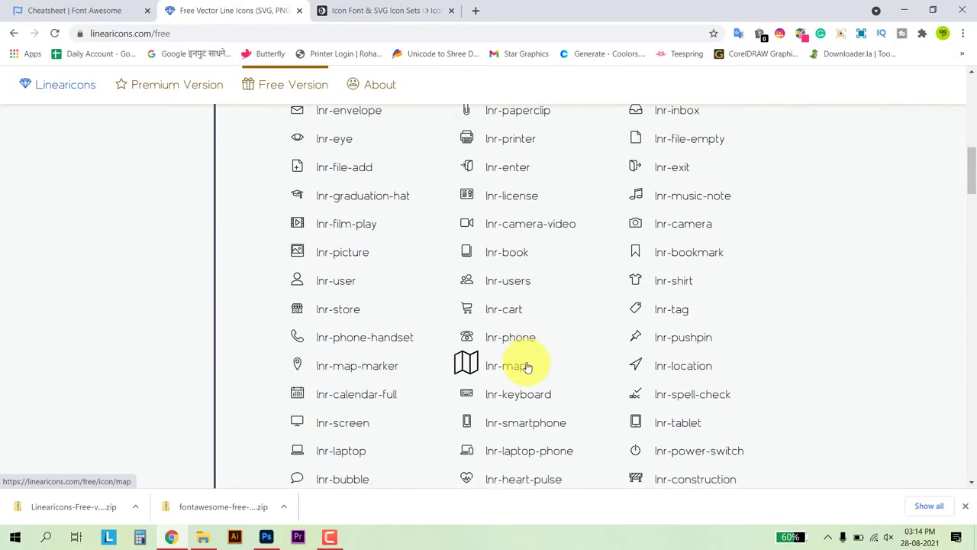
pyautogui.scroll(-6, 526, 367)
pyautogui.scroll(-3, 527, 367)
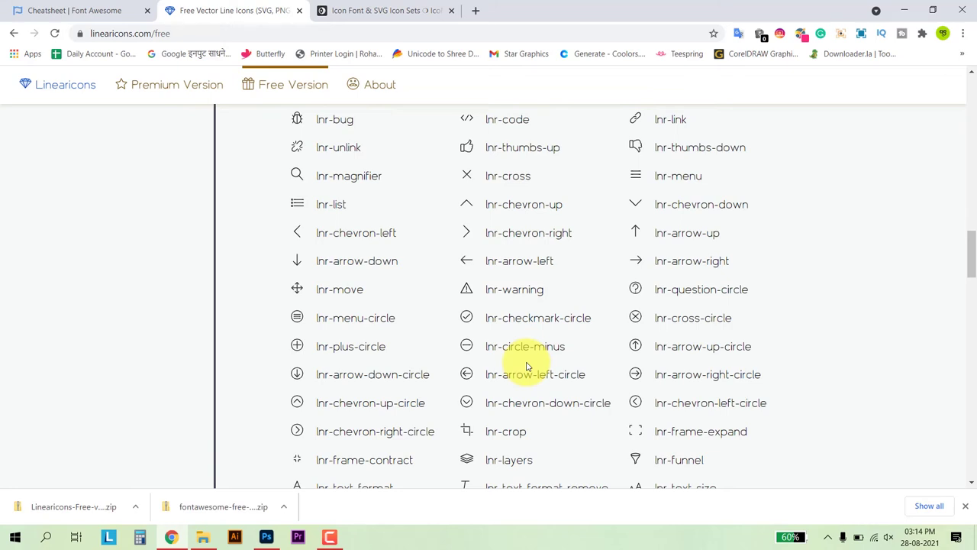
pyautogui.scroll(-2, 527, 367)
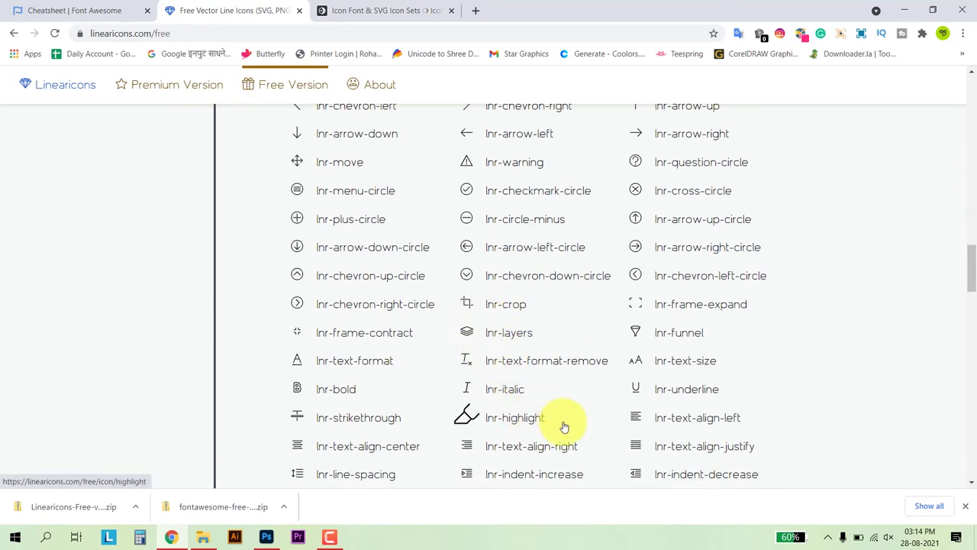
pyautogui.click(403, 6)
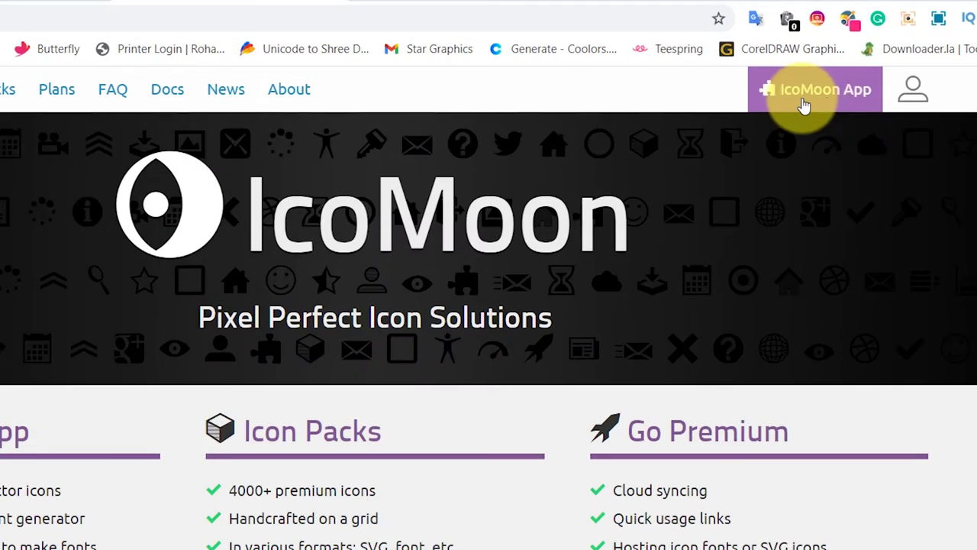
# Open the IcoMoon App and browse its icon sets.
pyautogui.click(804, 106)
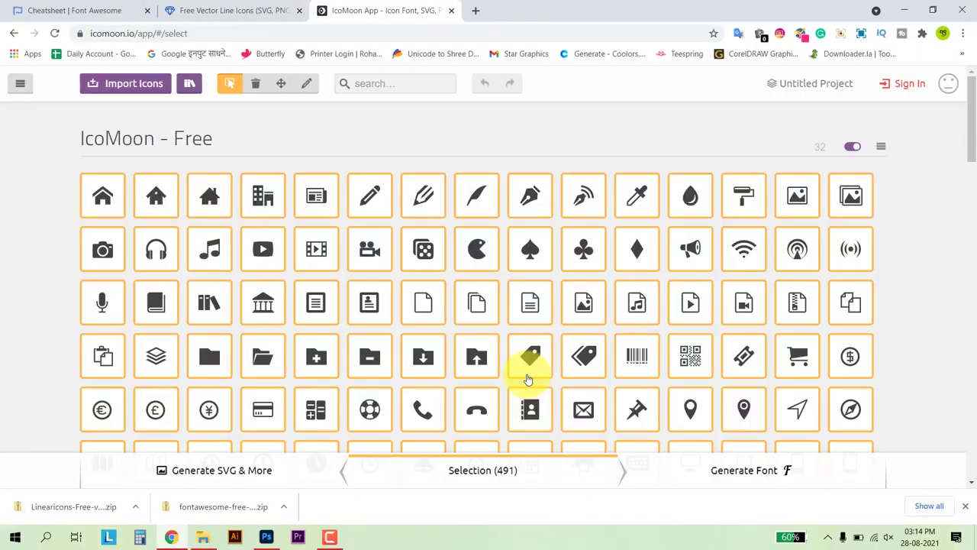
pyautogui.scroll(-1, 497, 302)
pyautogui.scroll(-5, 497, 302)
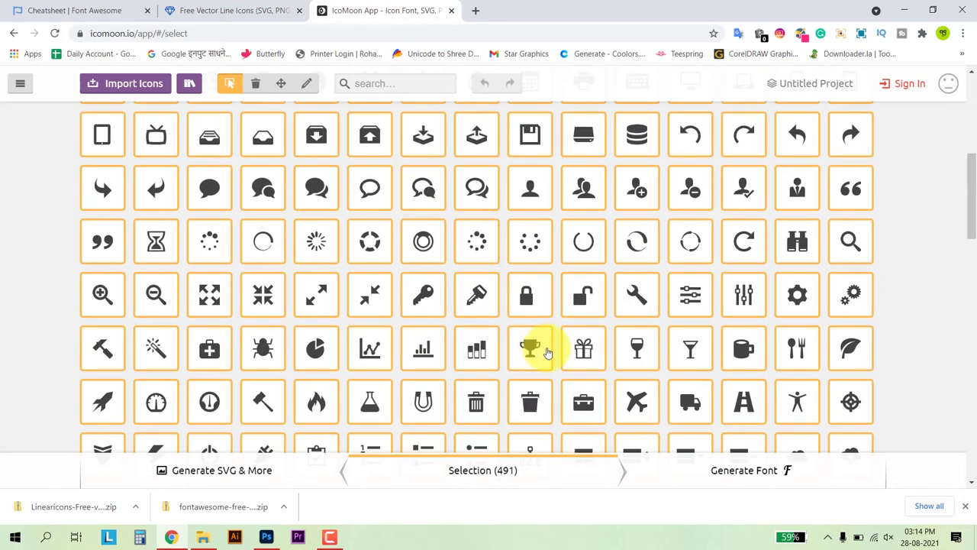
pyautogui.scroll(-3, 546, 345)
pyautogui.scroll(-2, 560, 362)
pyautogui.scroll(-1, 559, 367)
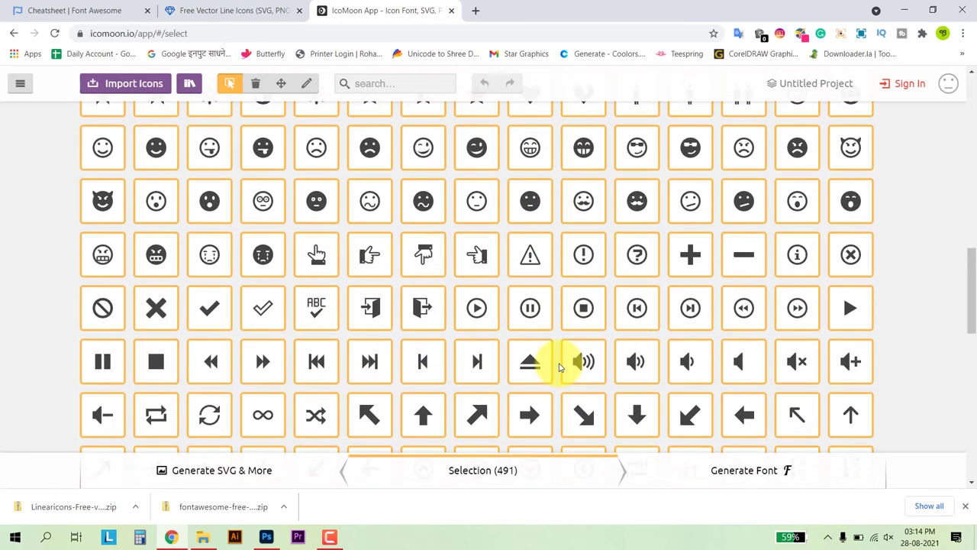
pyautogui.scroll(-3, 559, 367)
pyautogui.scroll(-5, 561, 370)
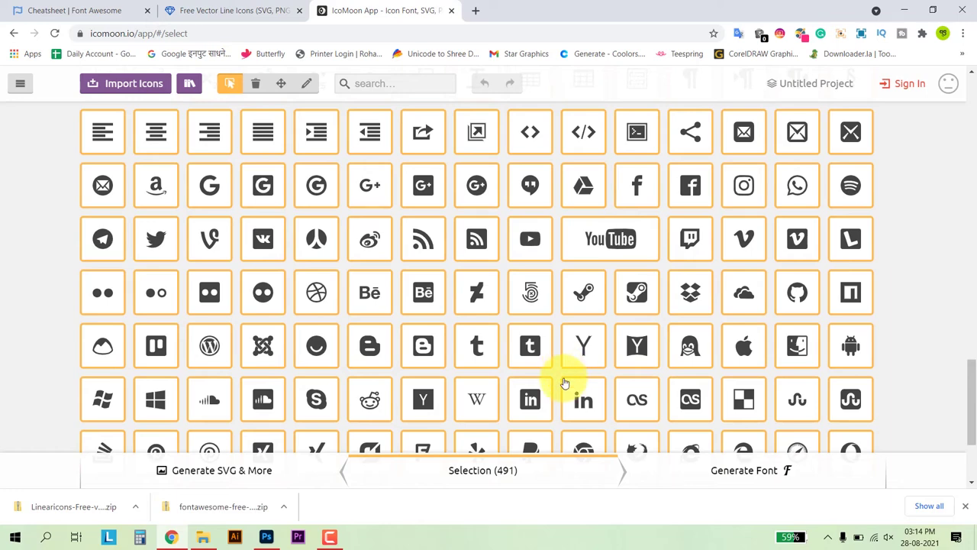
pyautogui.scroll(5, 563, 382)
pyautogui.scroll(5, 497, 343)
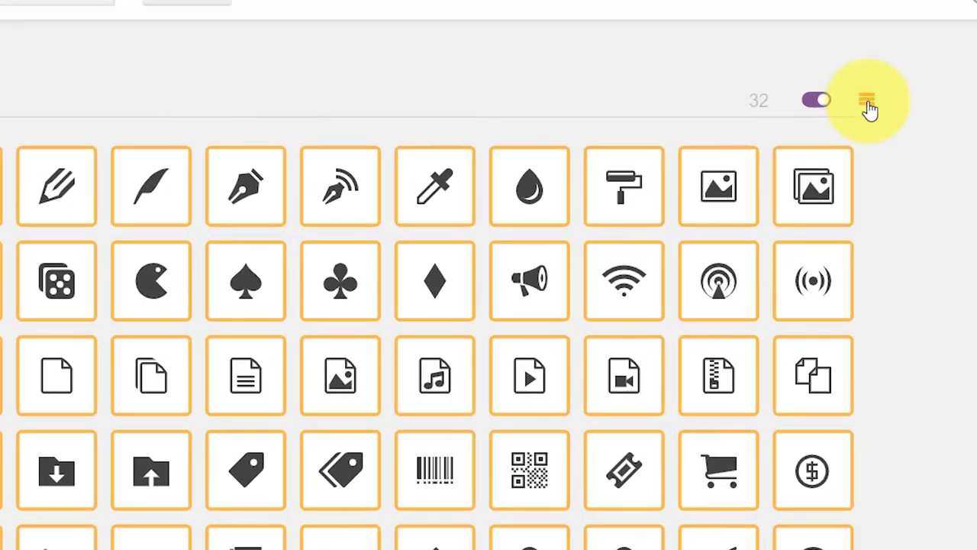
# Select all 491 icons in the IcoMoon - Free set.
pyautogui.click(870, 110)
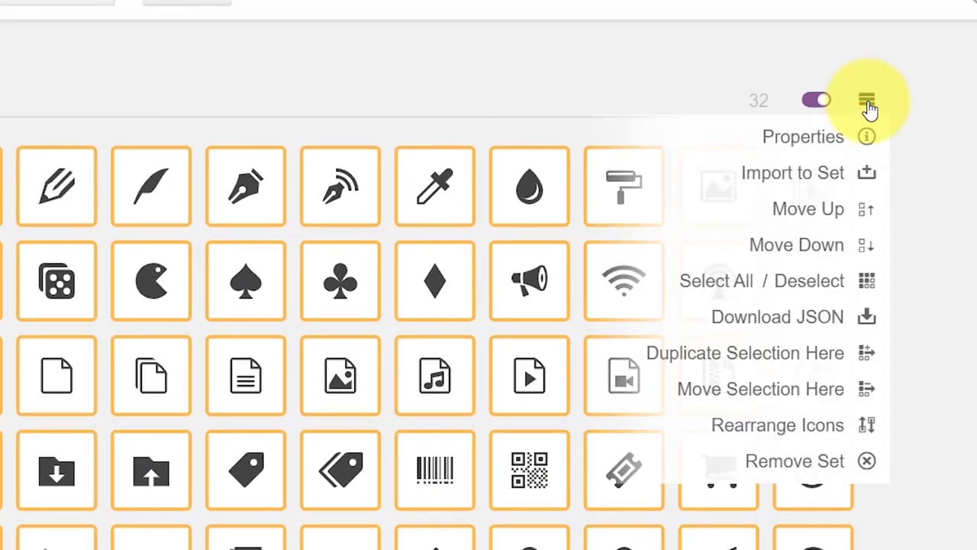
pyautogui.click(718, 281)
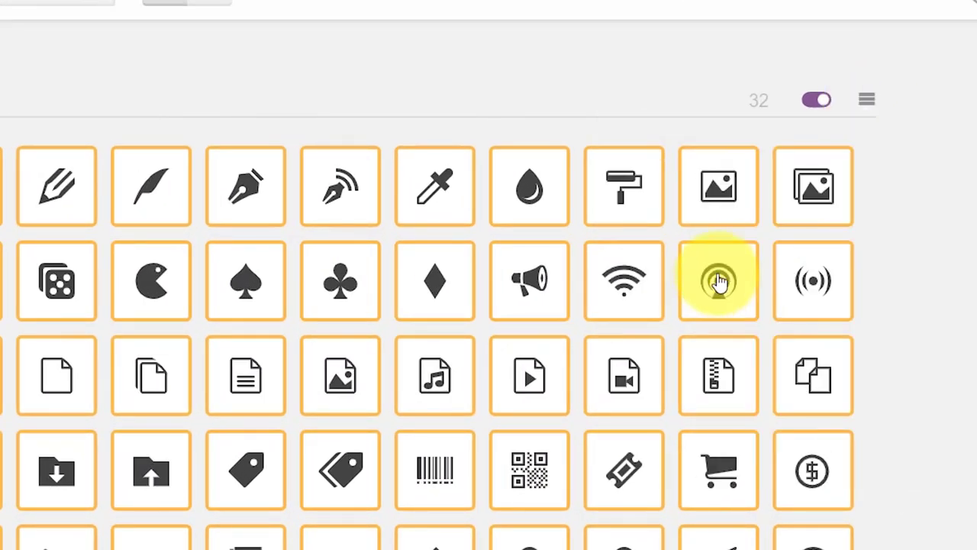
pyautogui.click(867, 101)
pyautogui.click(813, 283)
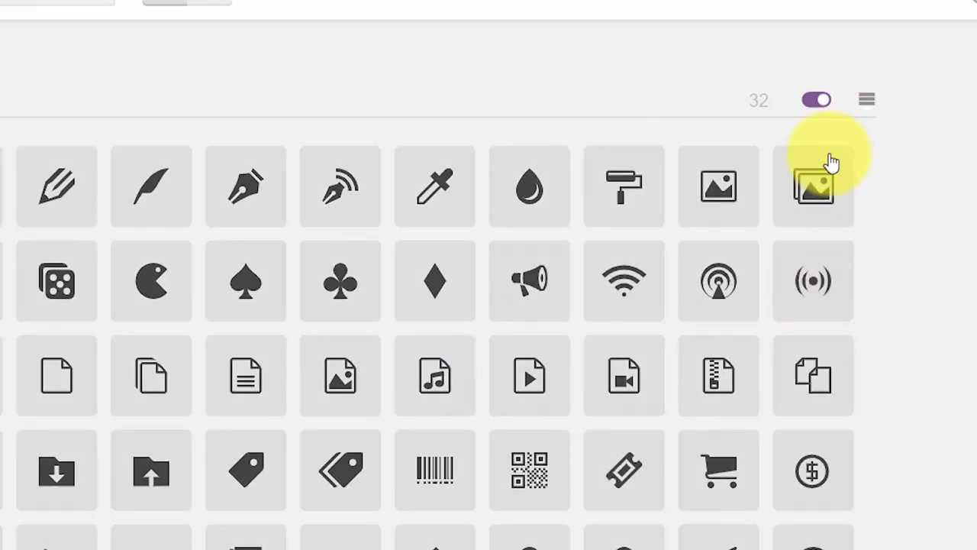
pyautogui.click(861, 99)
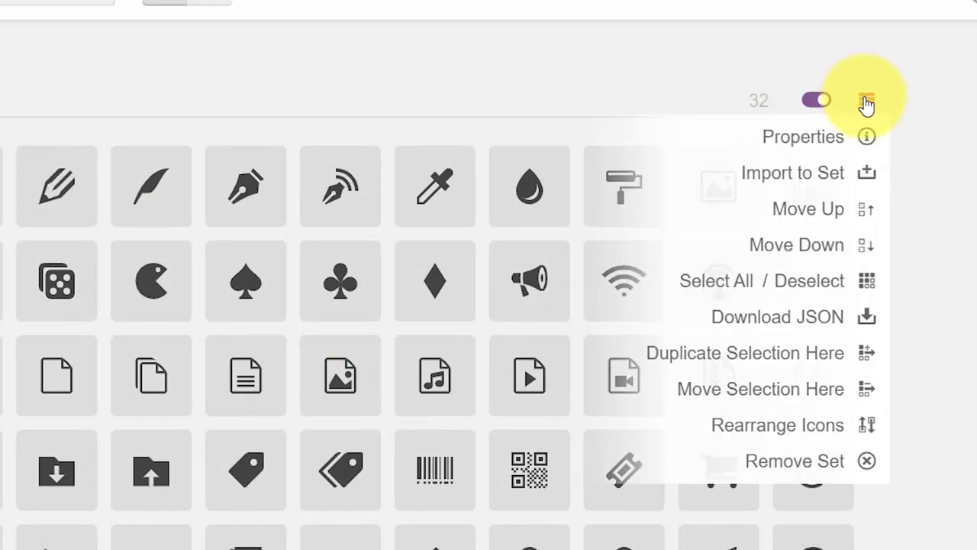
pyautogui.click(719, 287)
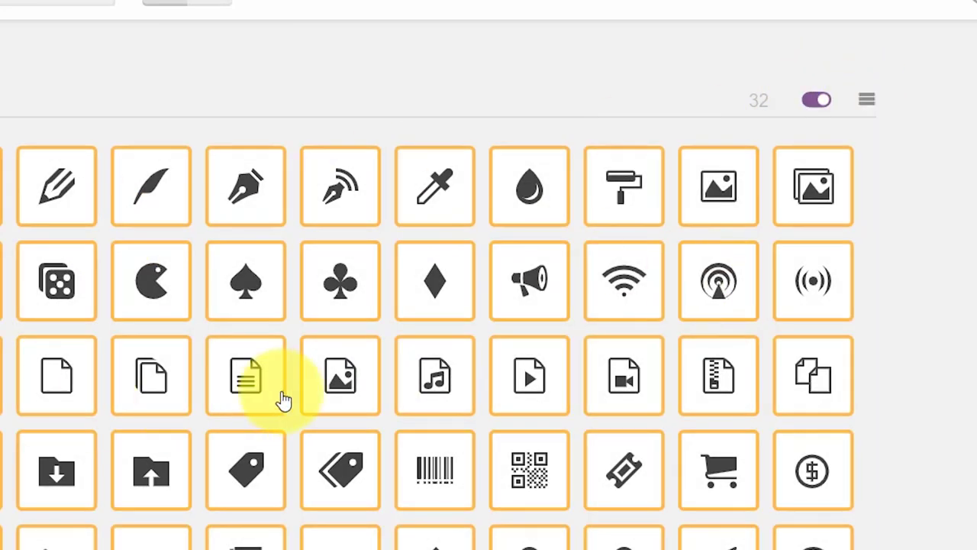
pyautogui.scroll(-5, 571, 358)
pyautogui.scroll(-5, 571, 359)
pyautogui.scroll(-5, 571, 359)
pyautogui.scroll(-4, 571, 359)
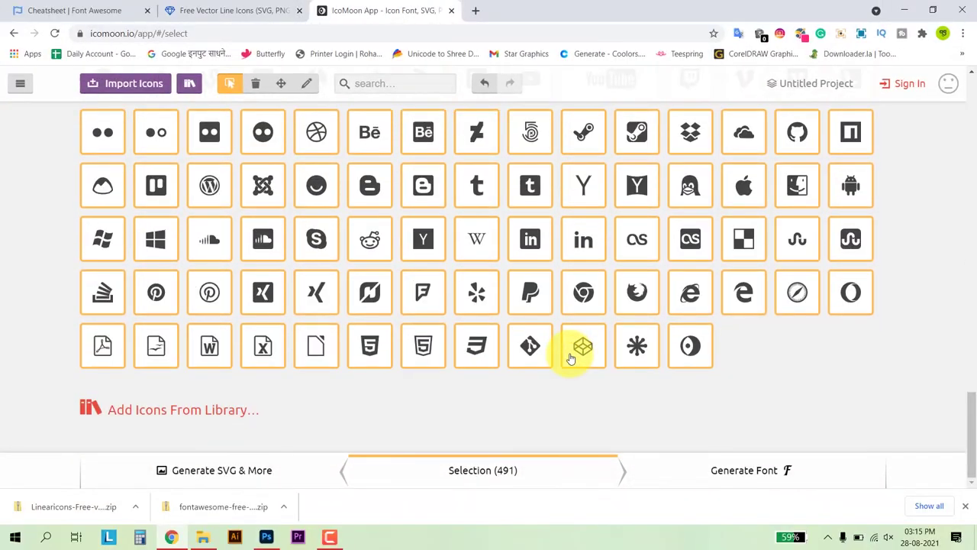
pyautogui.scroll(3, 571, 358)
pyautogui.scroll(3, 571, 359)
pyautogui.scroll(4, 571, 359)
pyautogui.scroll(3, 571, 359)
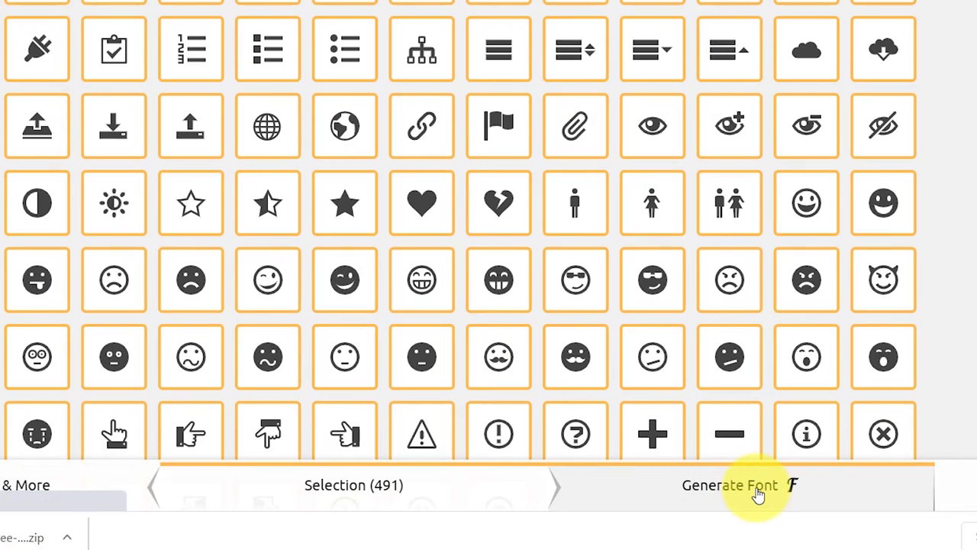
# Generate a font from the selected icons and download it.
pyautogui.click(758, 489)
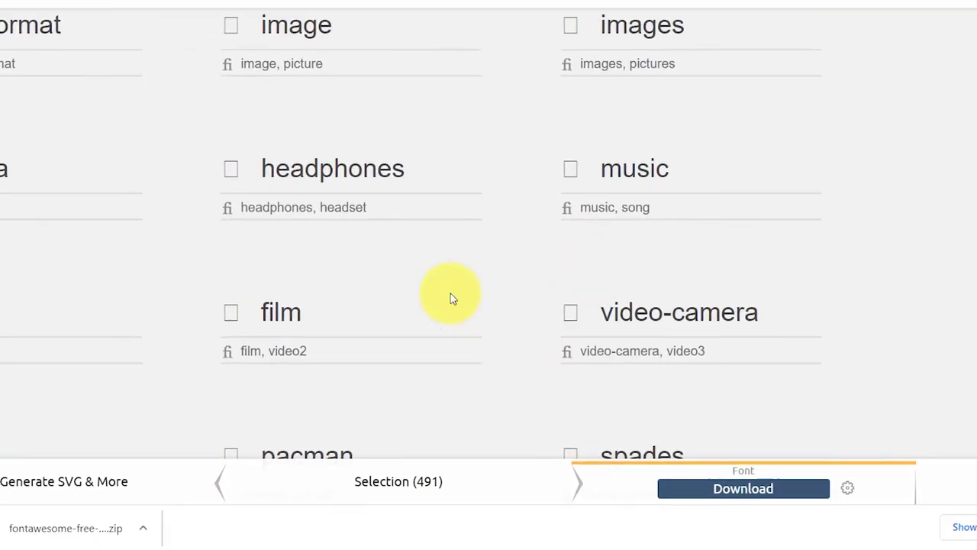
pyautogui.scroll(5, 458, 305)
pyautogui.scroll(-4, 465, 324)
pyautogui.scroll(-10, 454, 323)
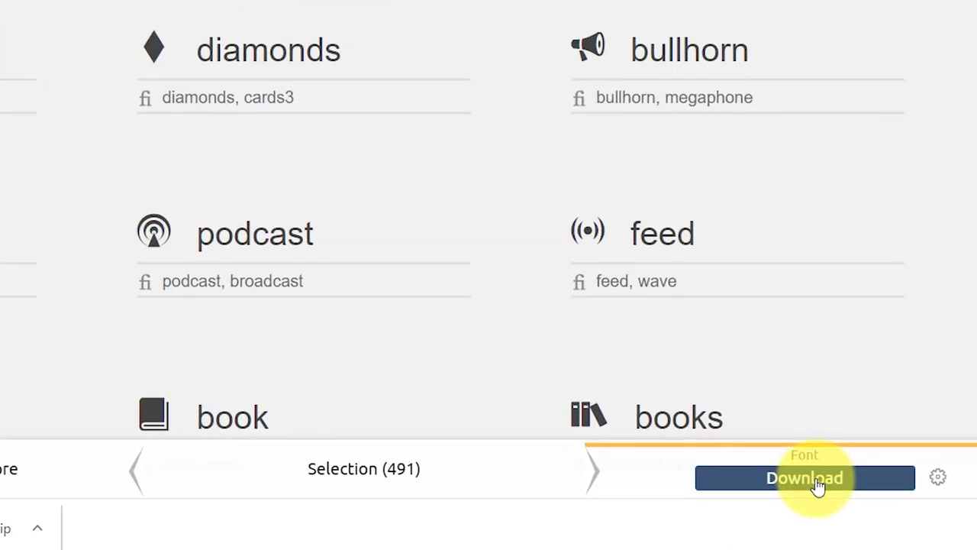
pyautogui.click(815, 487)
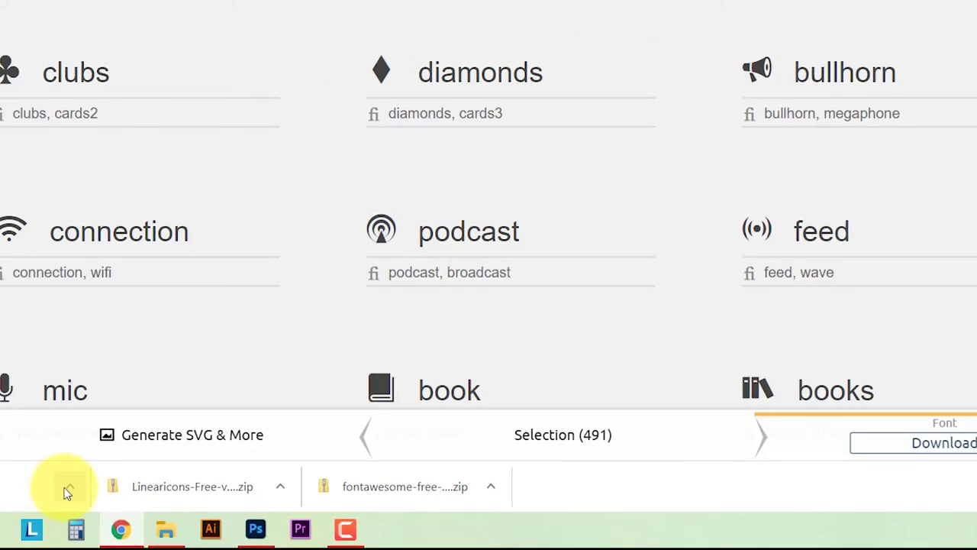
# Open the downloaded icomoon folder's fonts subfolder and install the icomoon TrueType font.
pyautogui.click(67, 493)
pyautogui.click(99, 425)
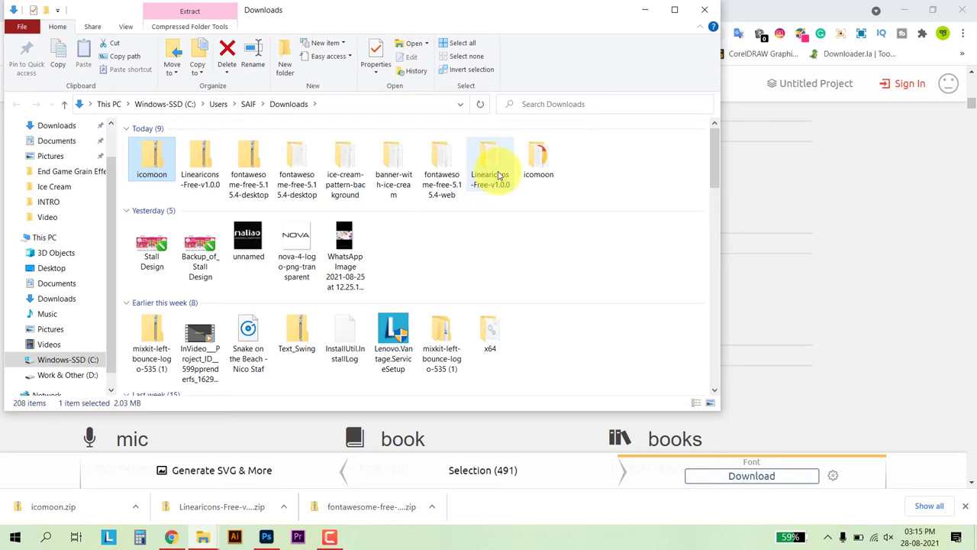
pyautogui.doubleClick(525, 169)
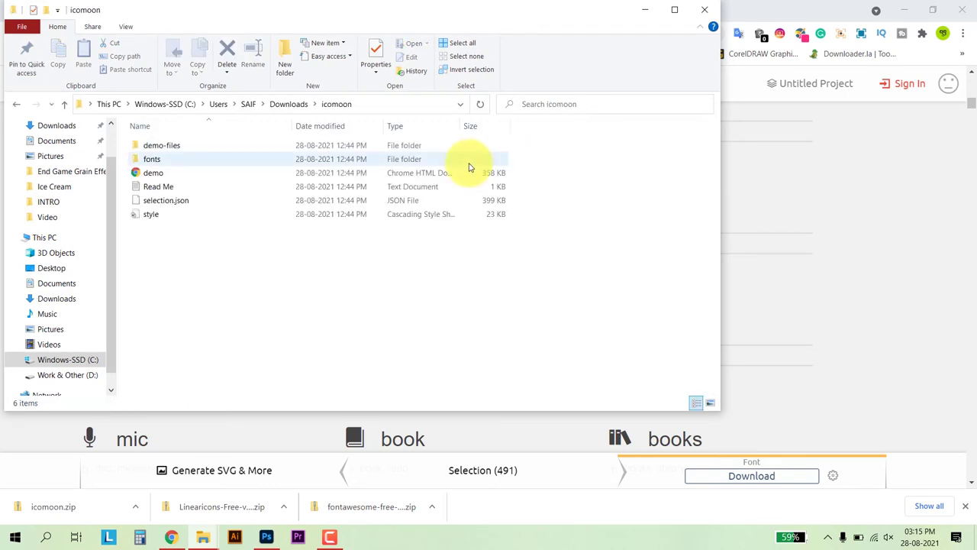
pyautogui.click(162, 203)
pyautogui.click(151, 217)
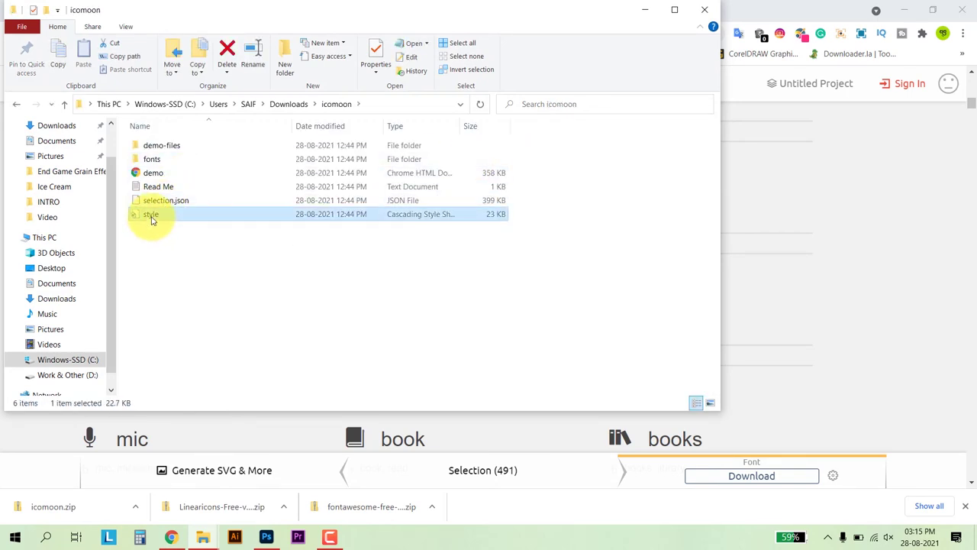
pyautogui.doubleClick(164, 159)
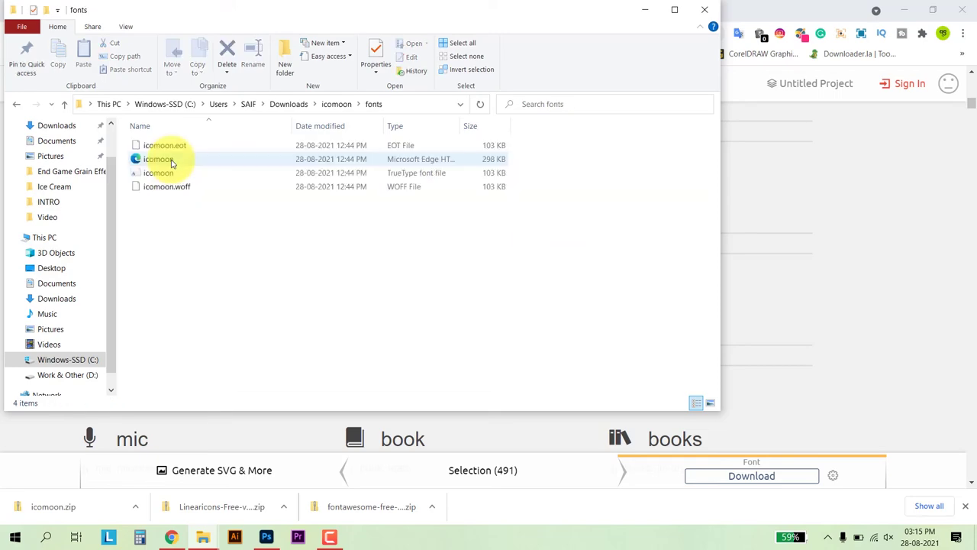
pyautogui.doubleClick(170, 175)
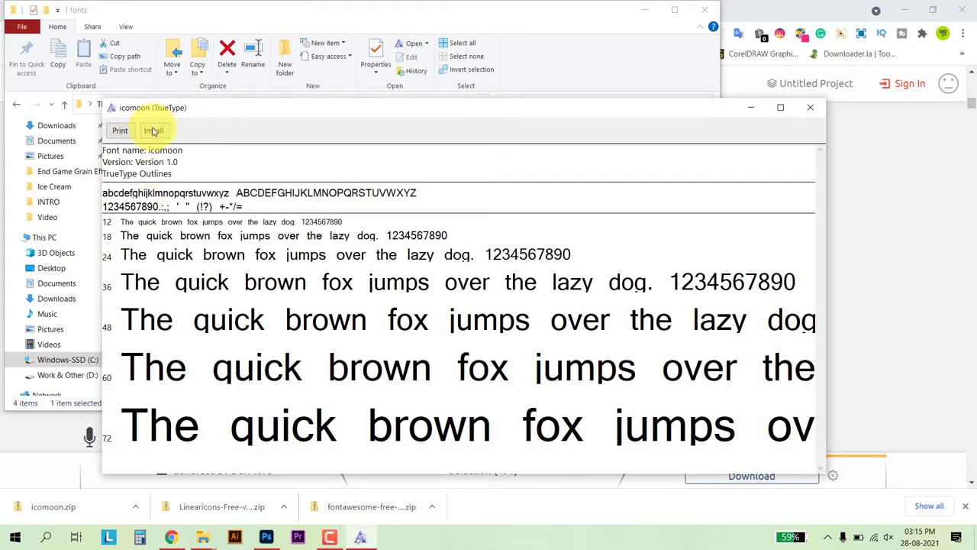
pyautogui.click(810, 107)
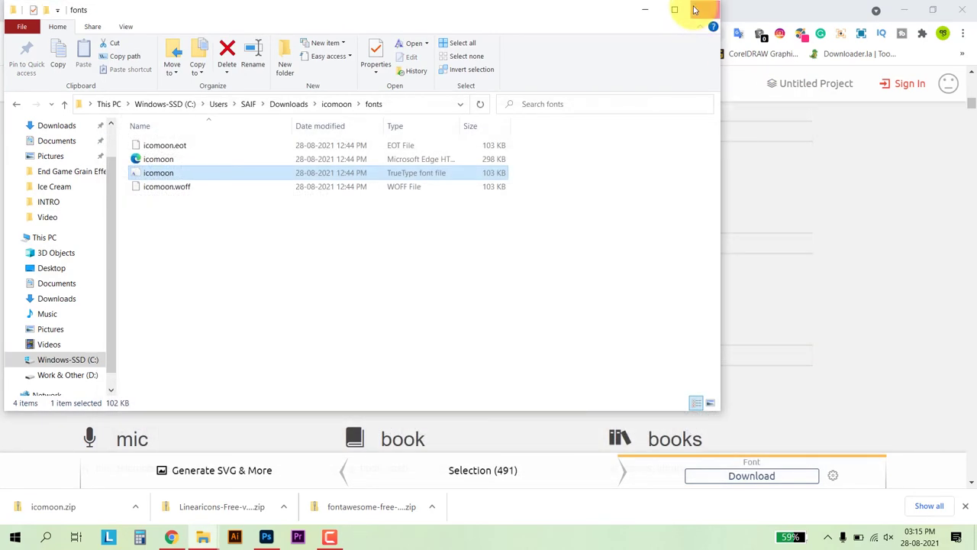
pyautogui.click(703, 10)
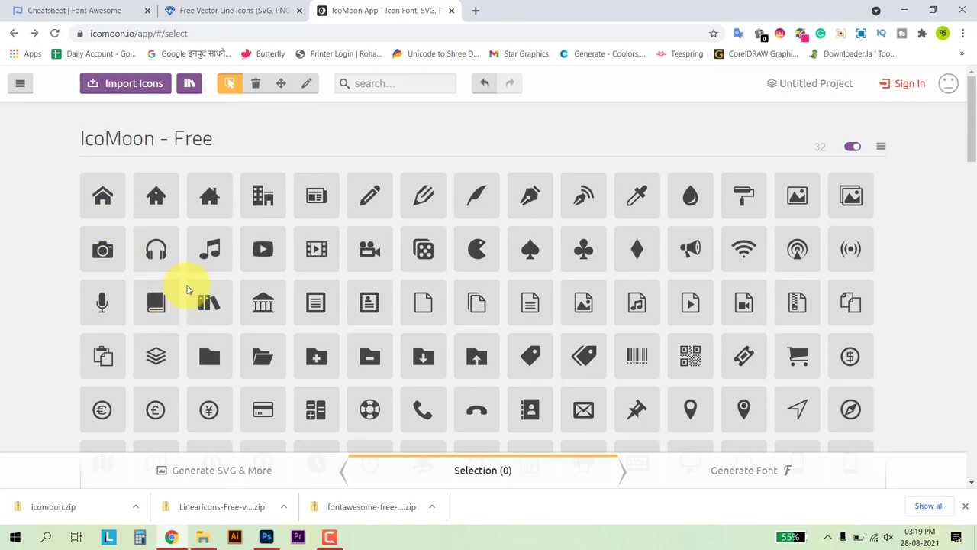
# Select only the music-note icon, generate the font, and copy glyph e911's character.
pyautogui.click(211, 252)
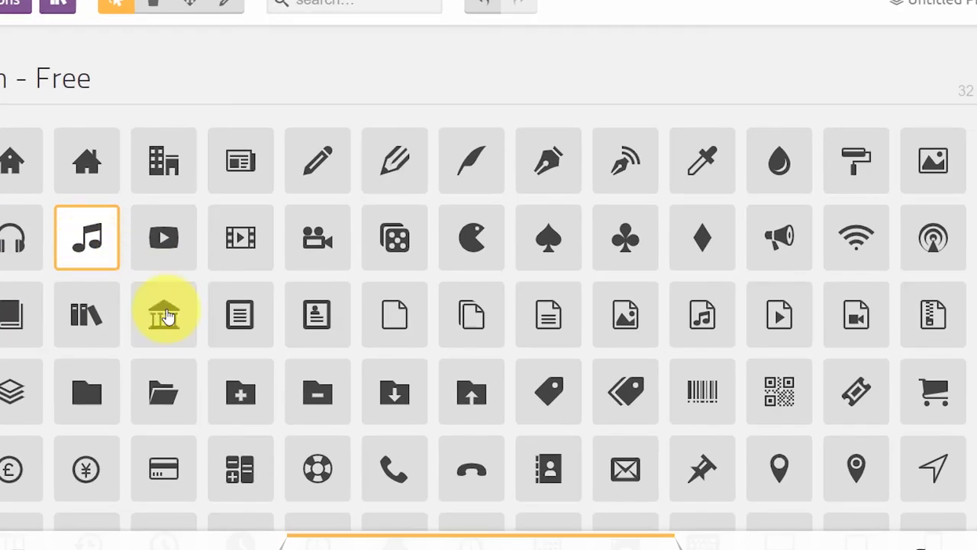
pyautogui.click(916, 544)
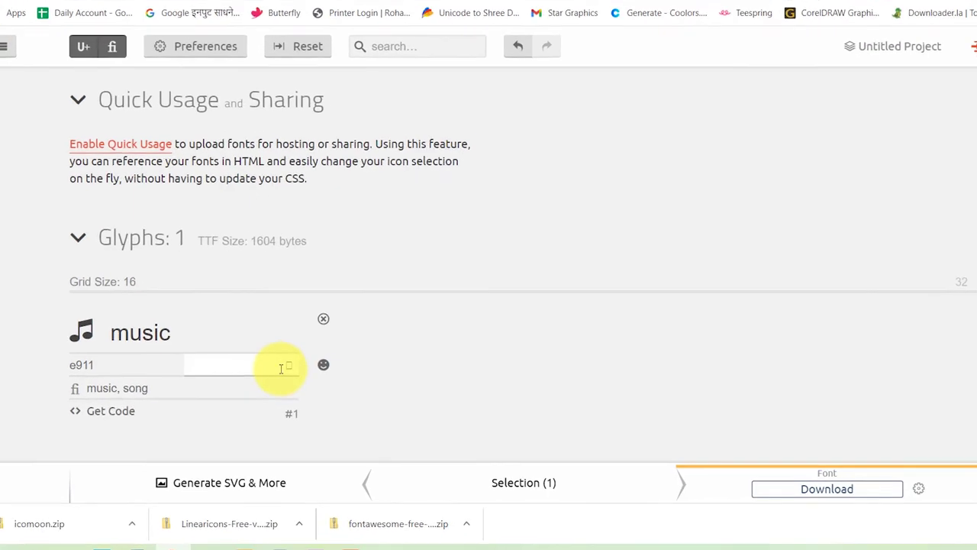
pyautogui.doubleClick(281, 369)
pyautogui.rightClick(293, 365)
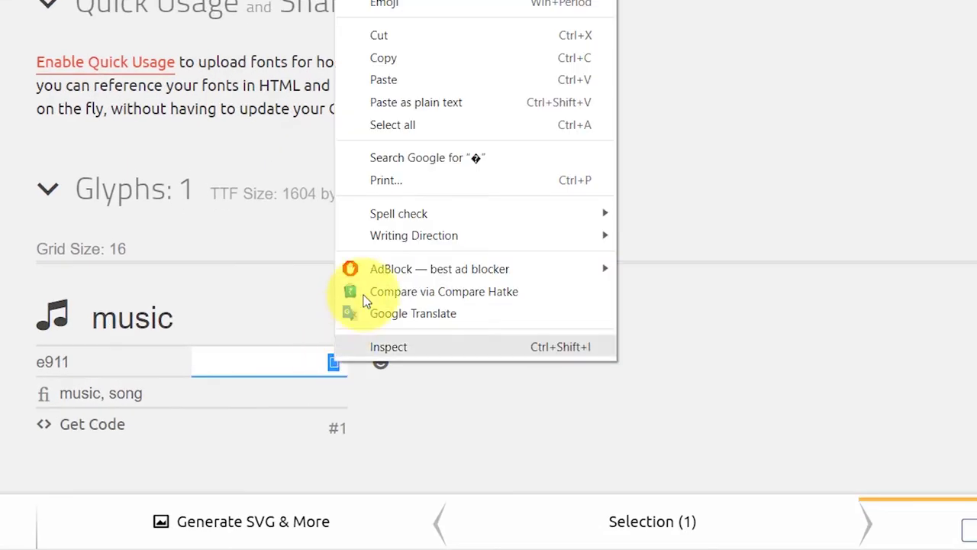
pyautogui.click(383, 58)
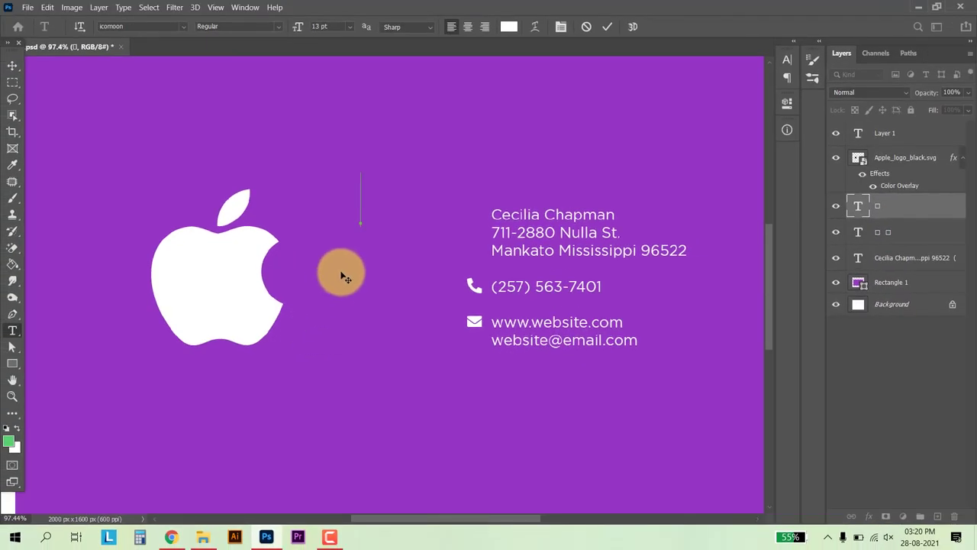
# Paste the music glyph onto the card and set its font to icomoon.
pyautogui.hotkey('ctrl', 'v')
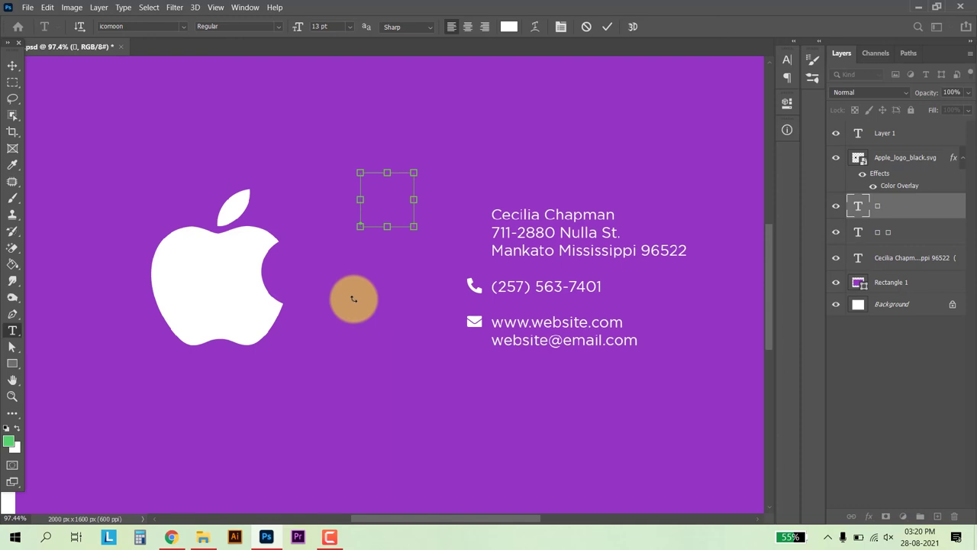
pyautogui.moveTo(414, 207); pyautogui.dragTo(367, 211)
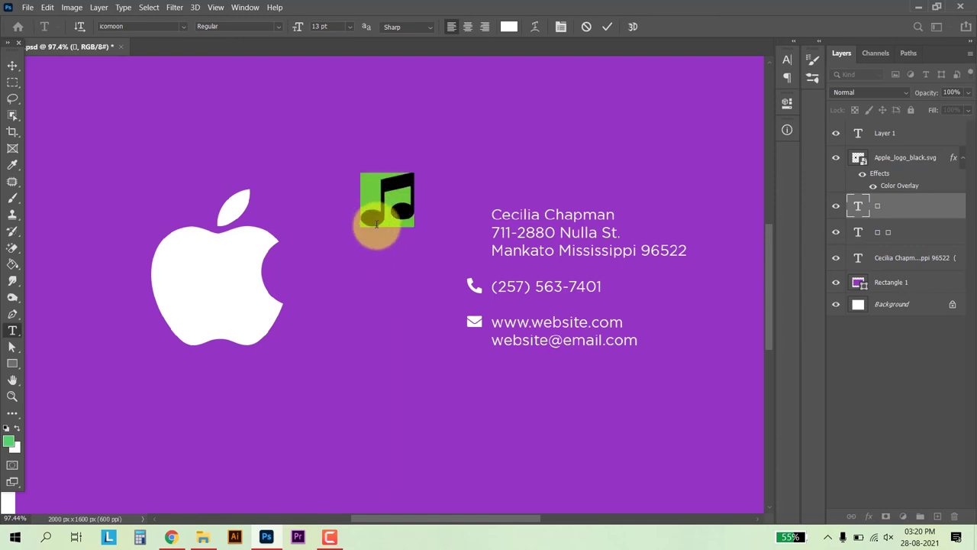
pyautogui.click(183, 27)
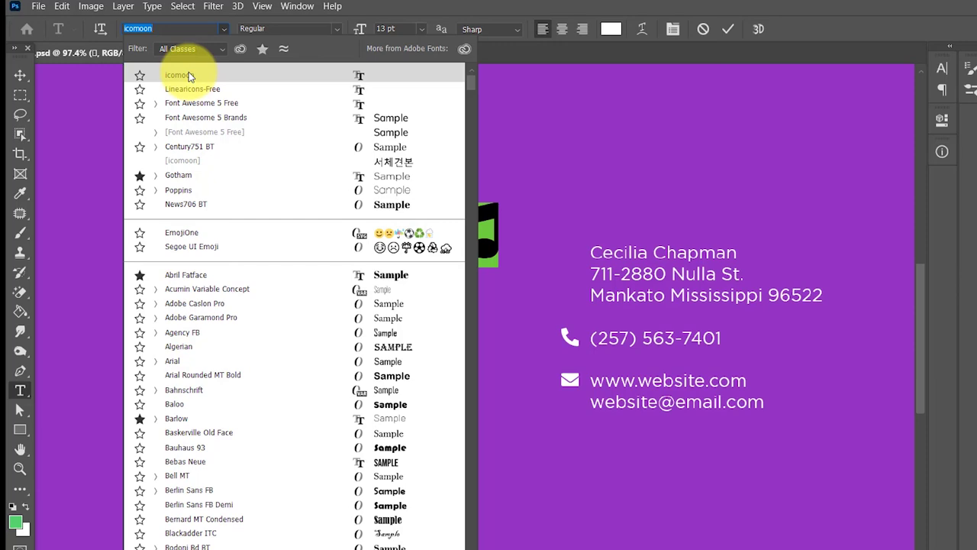
pyautogui.click(189, 75)
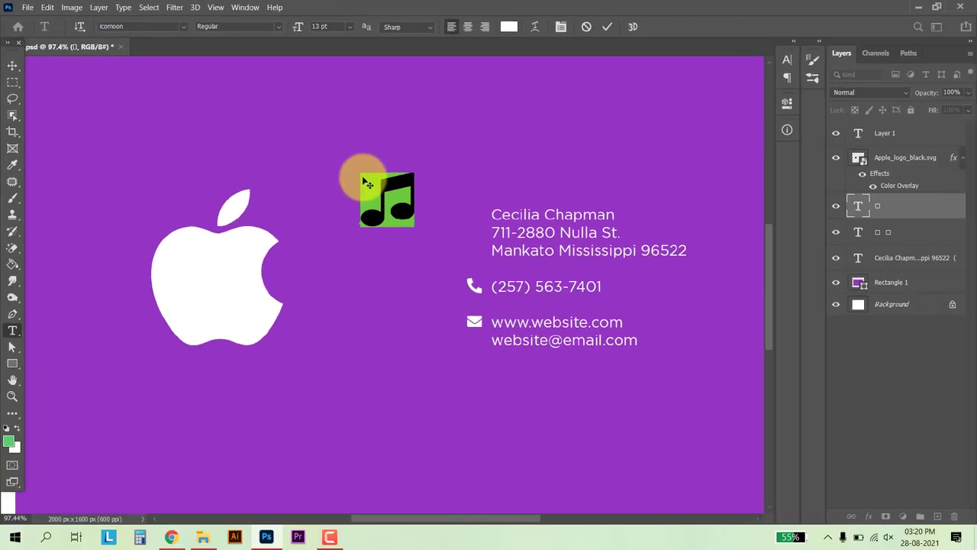
pyautogui.press('Return')
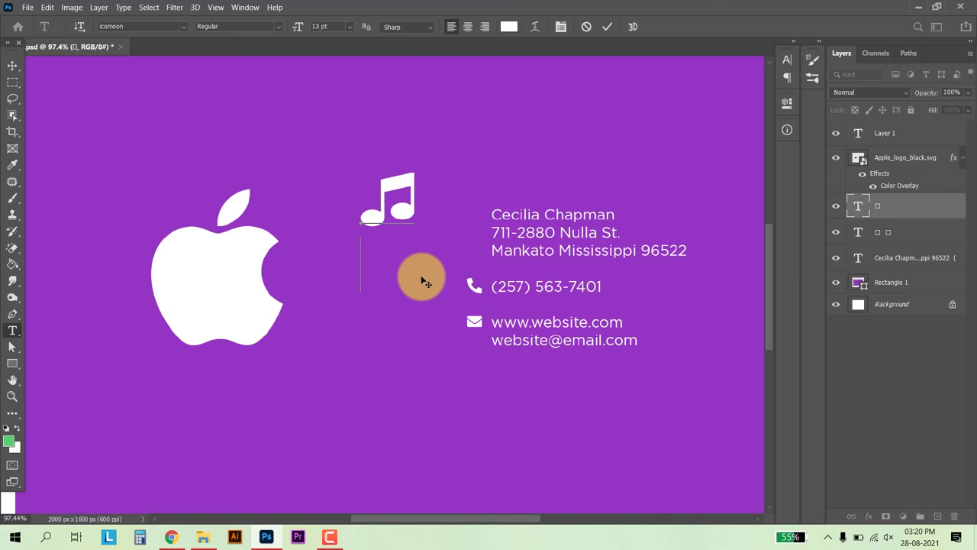